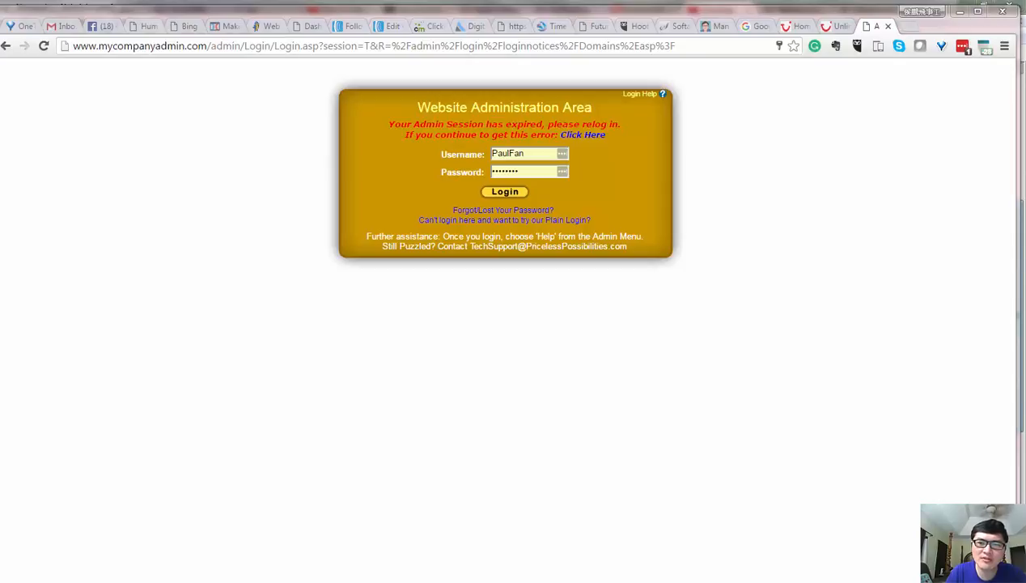
# Step: Log in to the website administration area with the saved credentials and open the Automated Marketing Messages page
pyautogui.click(510, 193)
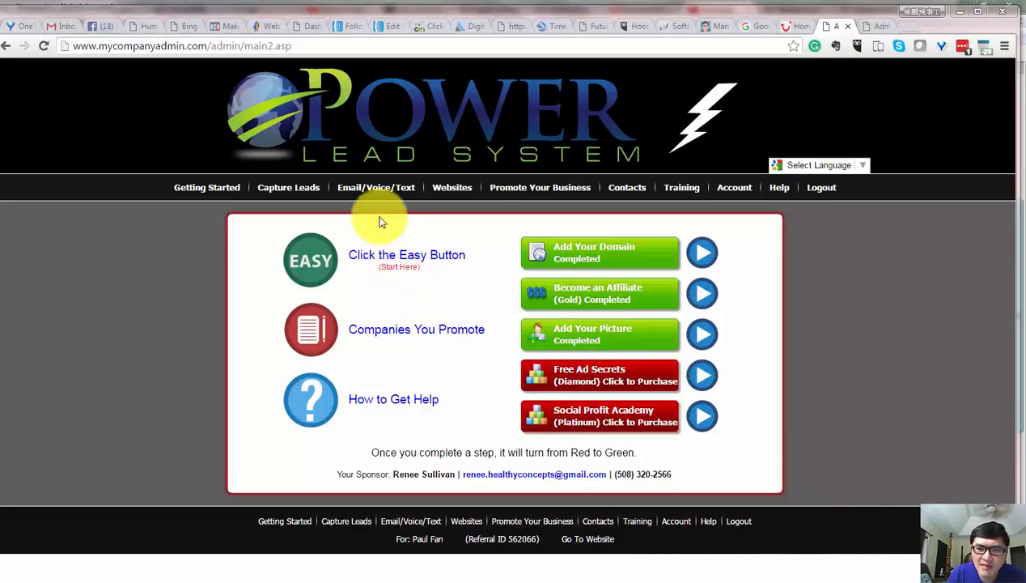
pyautogui.moveTo(374, 197)
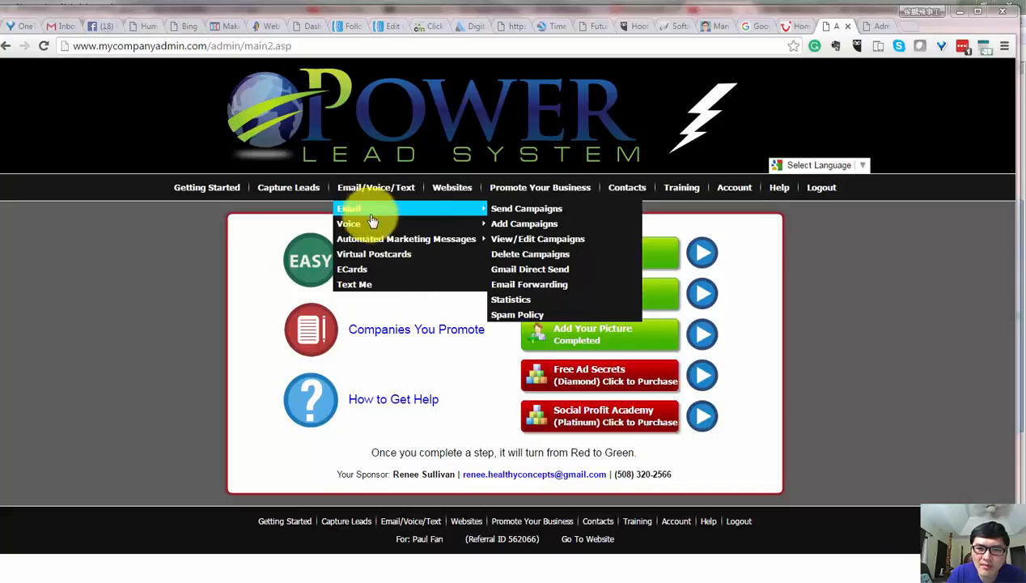
pyautogui.moveTo(371, 245)
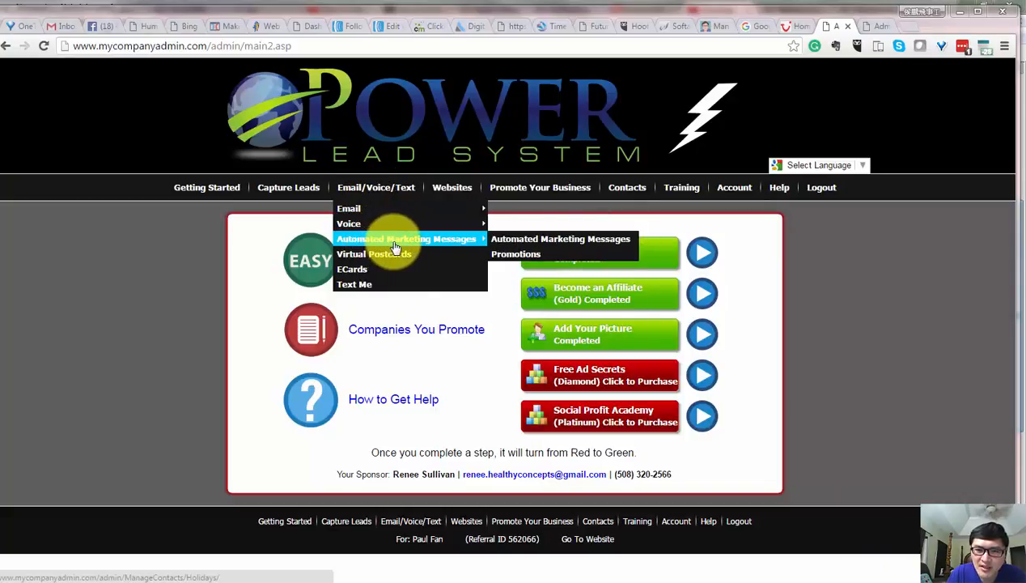
pyautogui.click(507, 240)
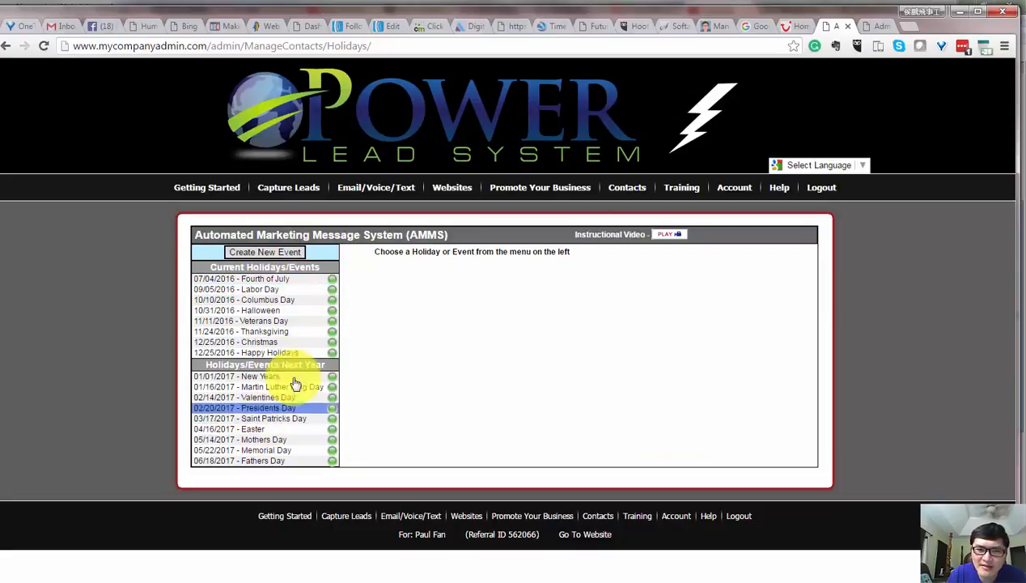
# Step: Review the Fourth of July event's campaign, custom text and recipient settings
pyautogui.click(267, 278)
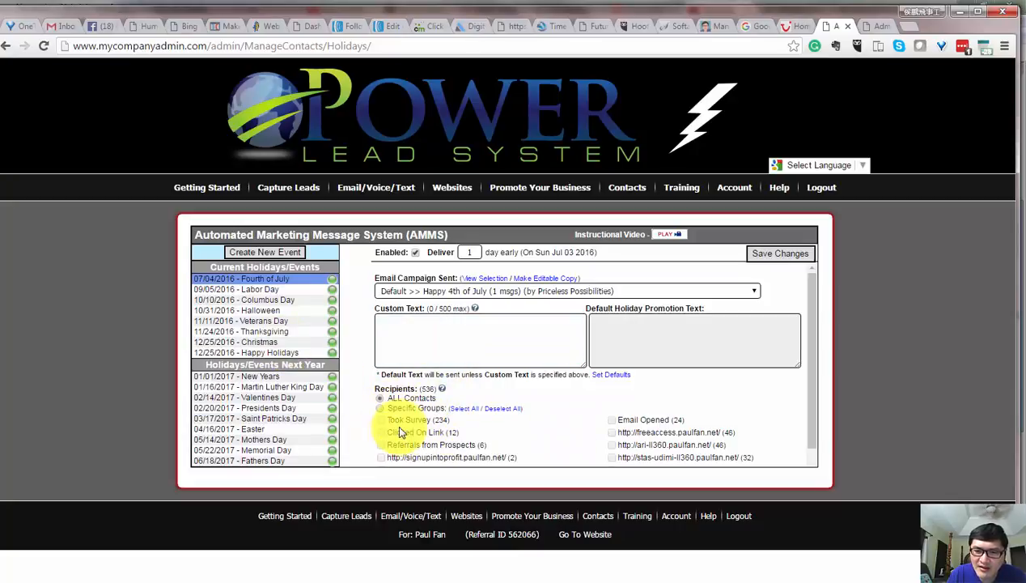
pyautogui.scroll(-1, 478, 437)
pyautogui.scroll(-1, 477, 437)
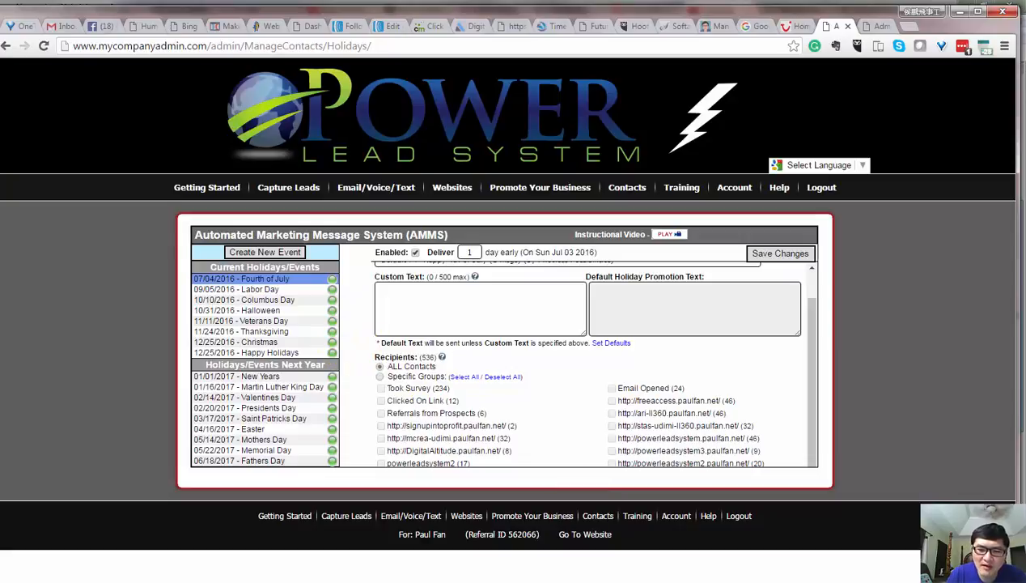
# Step: Start a new automated marketing event named "How to increase your conversion rate?"
pyautogui.click(268, 254)
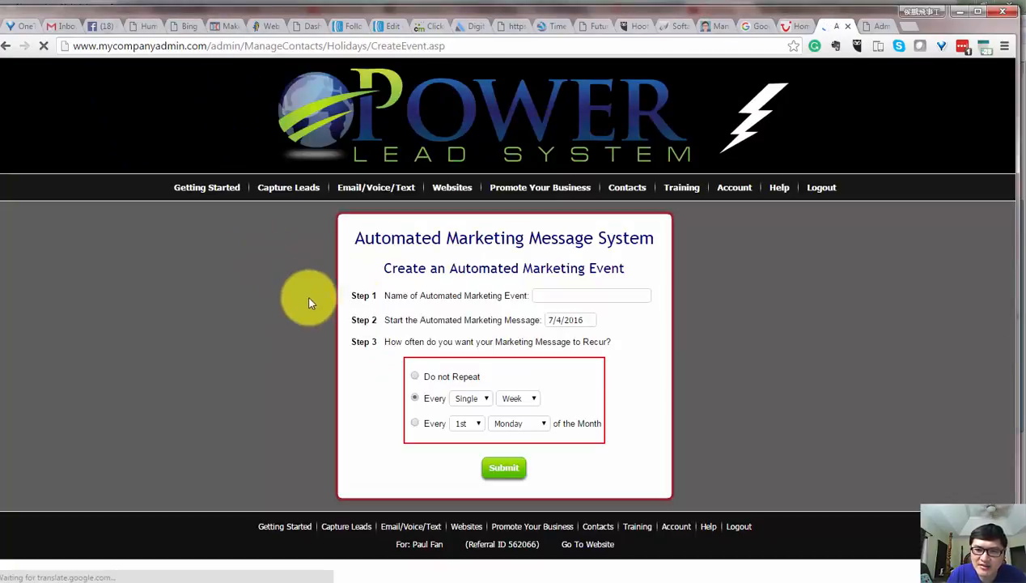
pyautogui.click(565, 296)
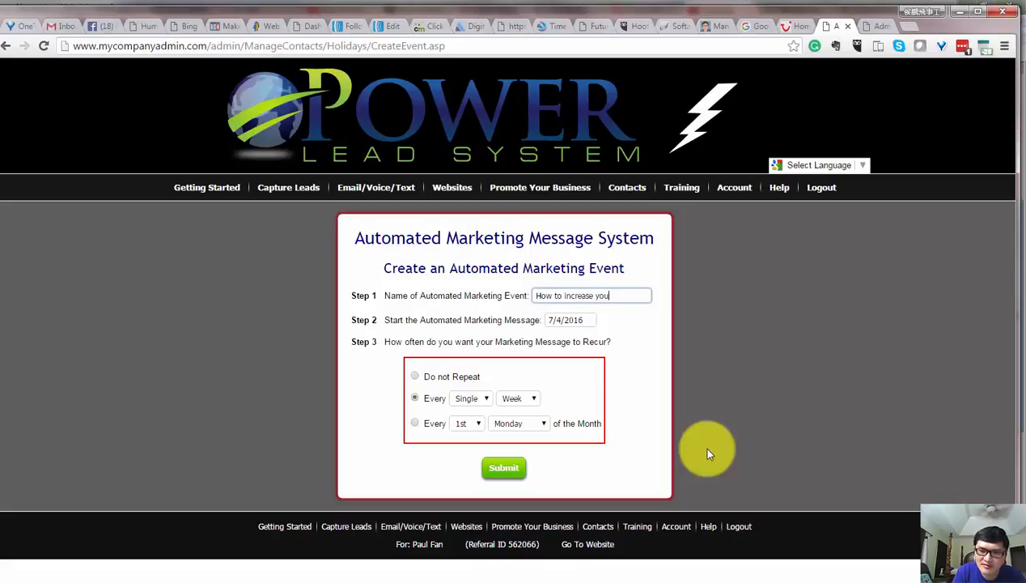
pyautogui.write('sion rate?')
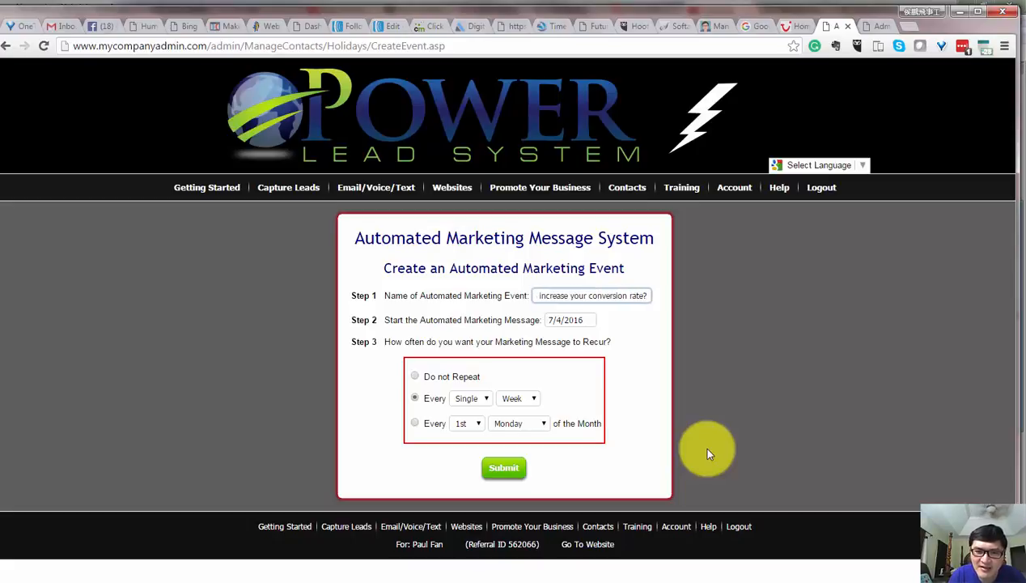
# Step: Set the event's start date to 7/5/2016 and its recurrence to Do not Repeat
pyautogui.click(561, 320)
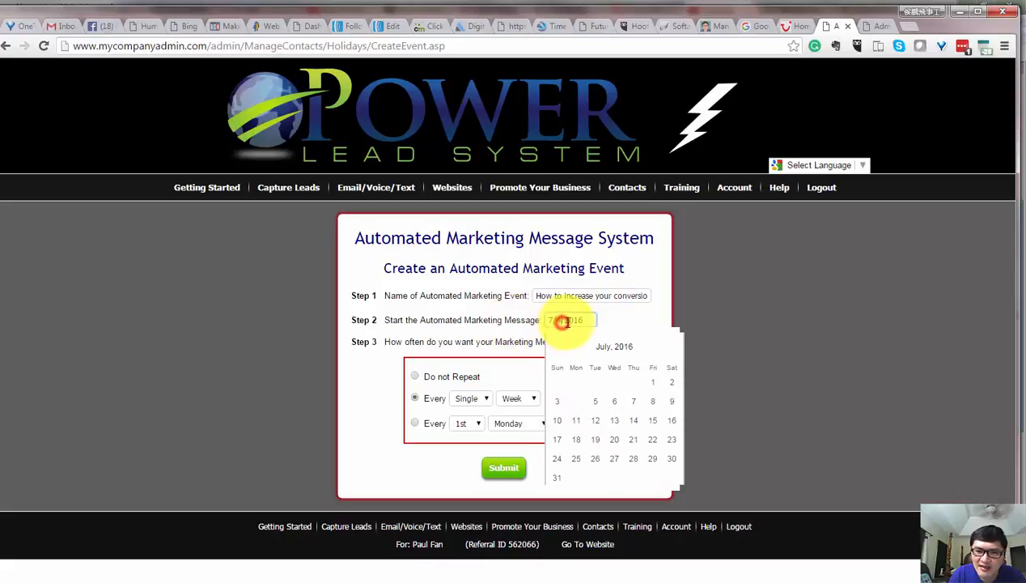
pyautogui.click(596, 407)
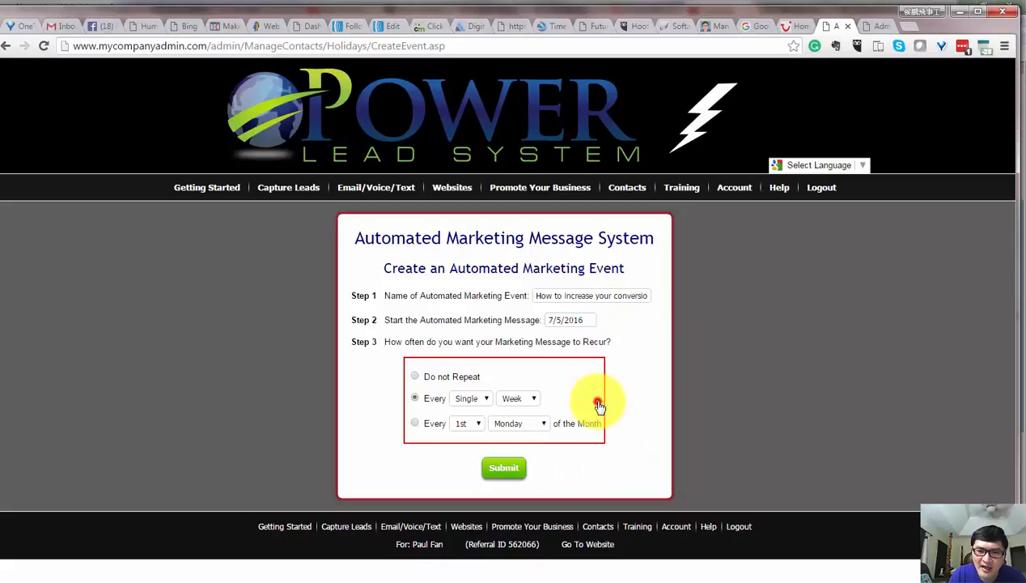
pyautogui.click(415, 400)
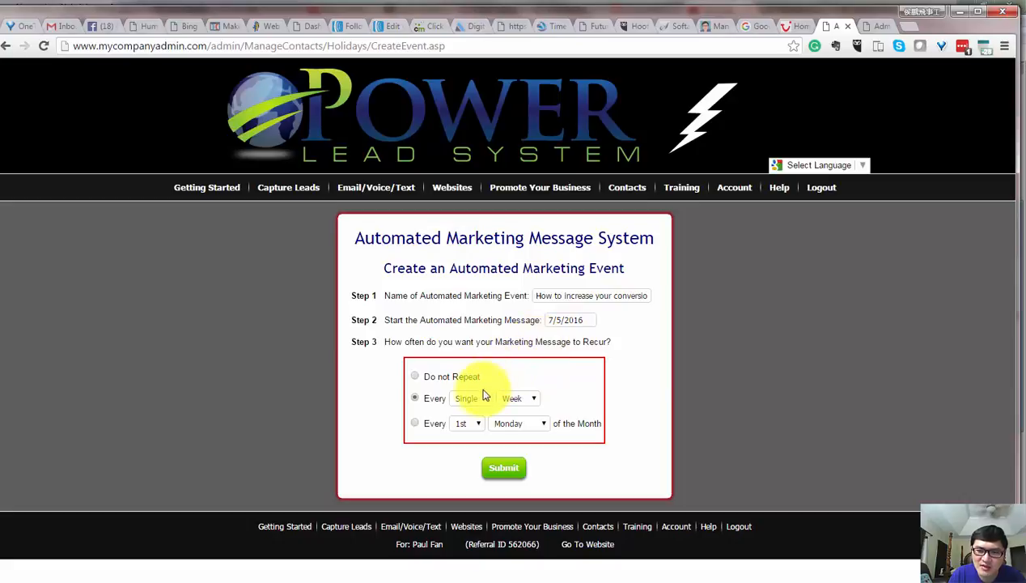
pyautogui.click(415, 378)
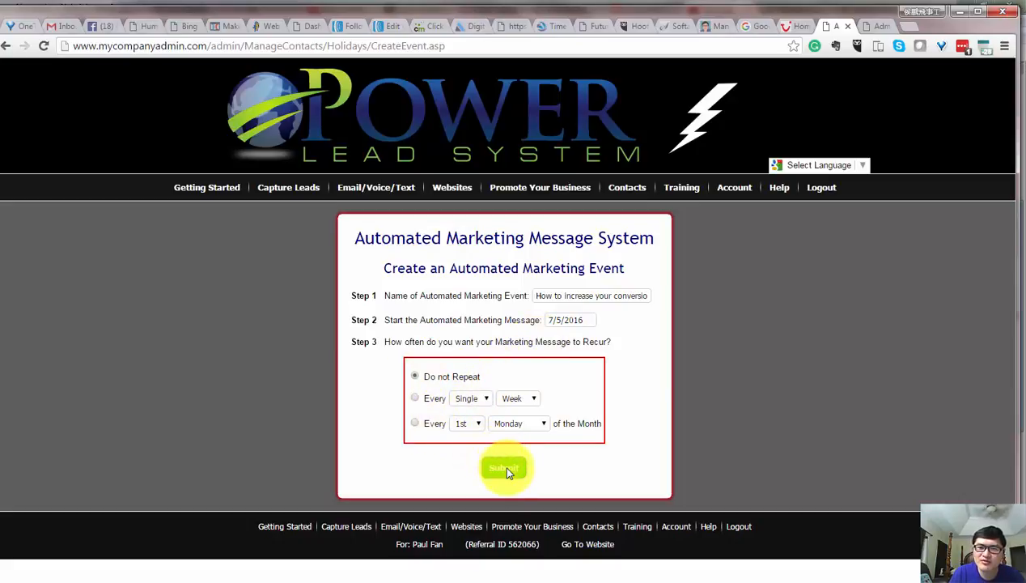
# Step: Change the event's start date to 6/5/2016 and submit the event
pyautogui.click(577, 319)
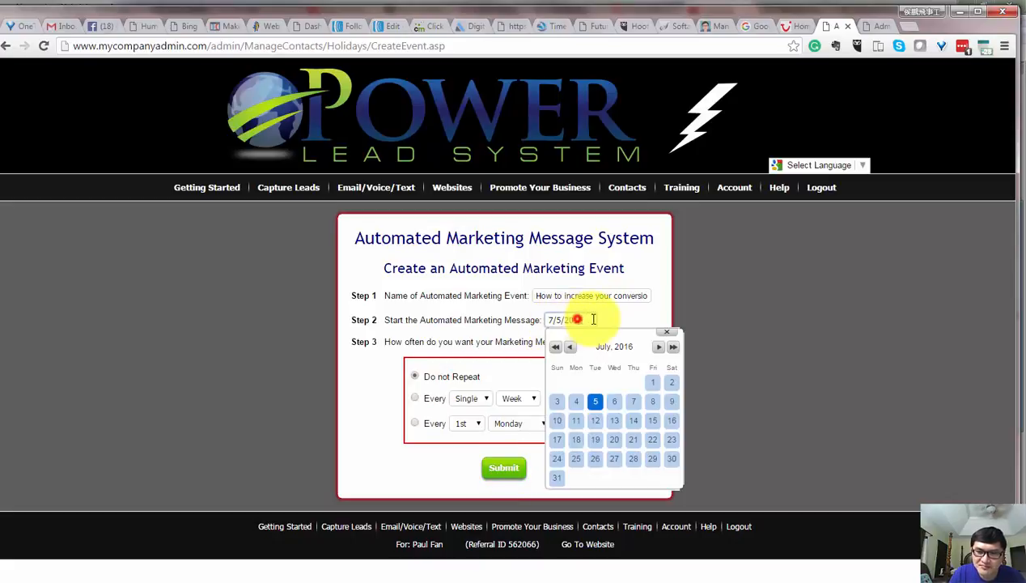
pyautogui.click(549, 320)
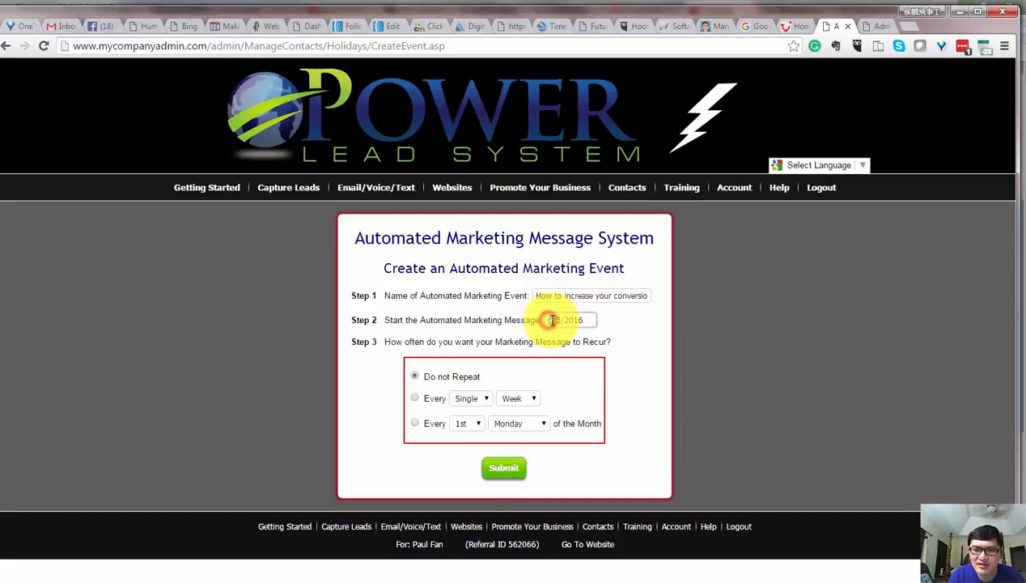
pyautogui.click(550, 319)
pyautogui.click(386, 462)
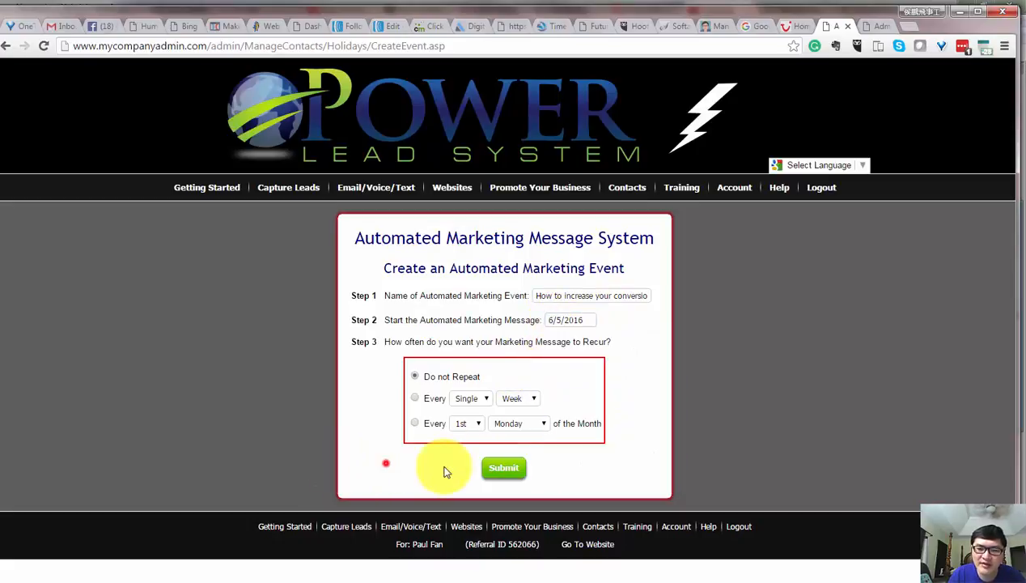
pyautogui.click(504, 468)
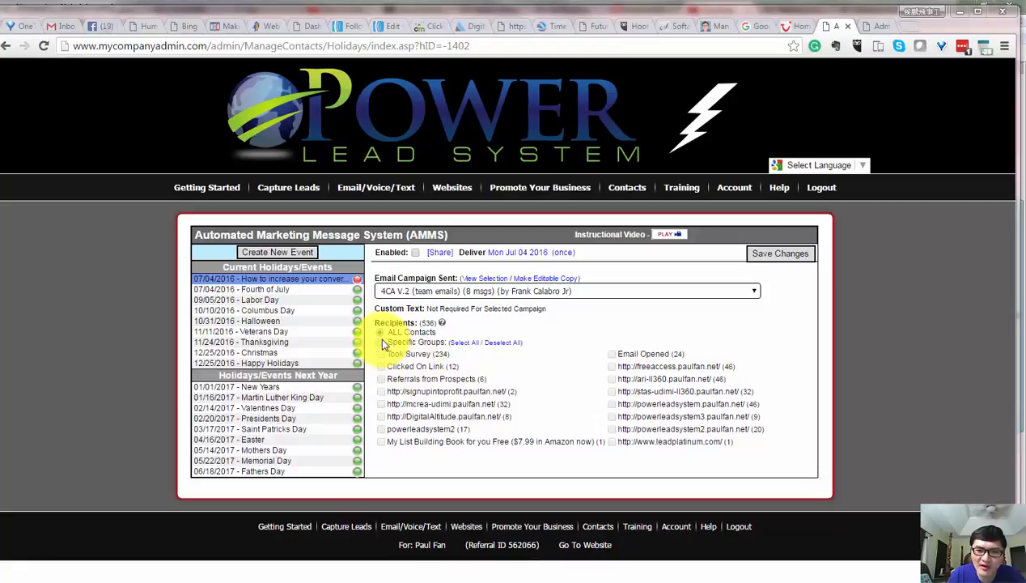
# Step: Try limiting the recipients to the ari-ll360 and stas-udimi-ll360 groups, and switch back to all contacts
pyautogui.click(380, 369)
pyautogui.click(382, 379)
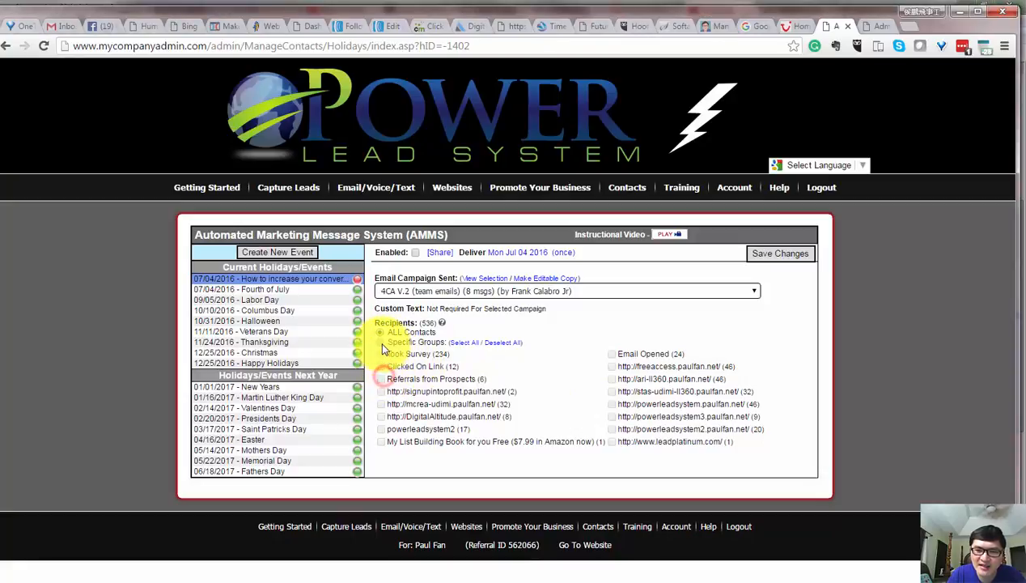
pyautogui.click(382, 344)
pyautogui.click(612, 379)
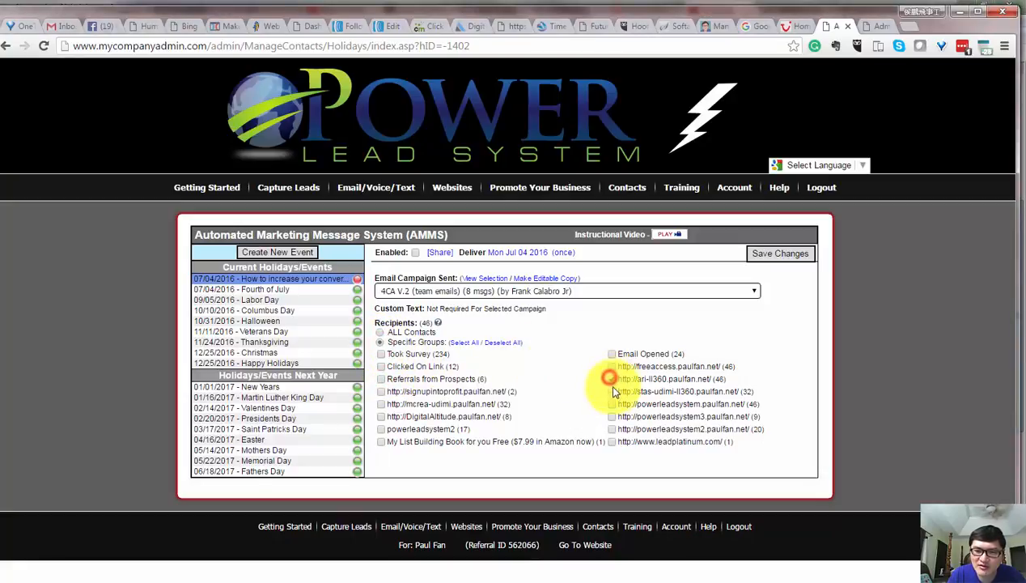
pyautogui.click(612, 391)
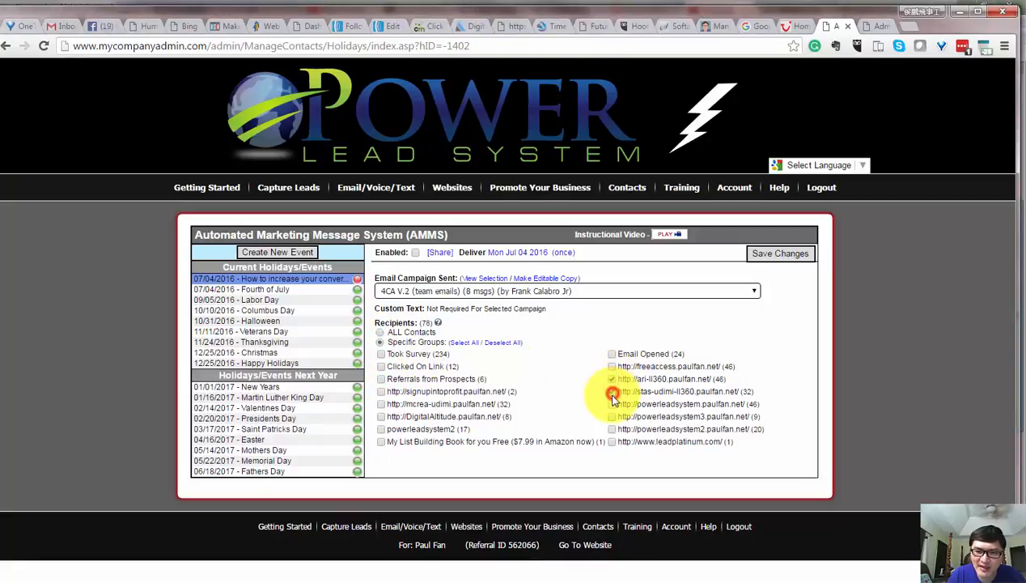
pyautogui.click(380, 332)
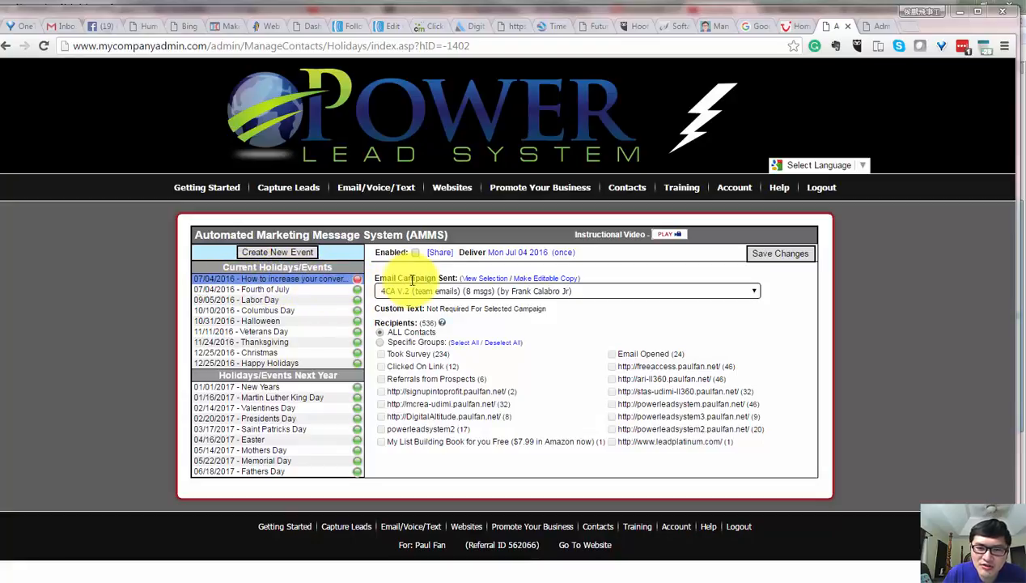
# Step: Set the event's email campaign to PLS Opportunity Campaign (no first name) by Power Lead System
pyautogui.click(445, 293)
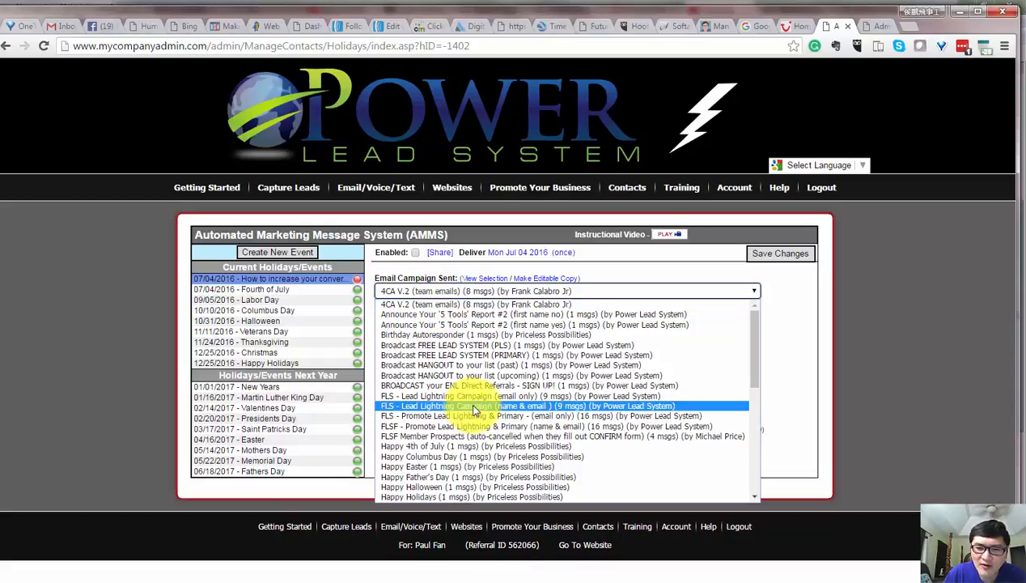
pyautogui.scroll(-3, 490, 457)
pyautogui.scroll(-1, 489, 457)
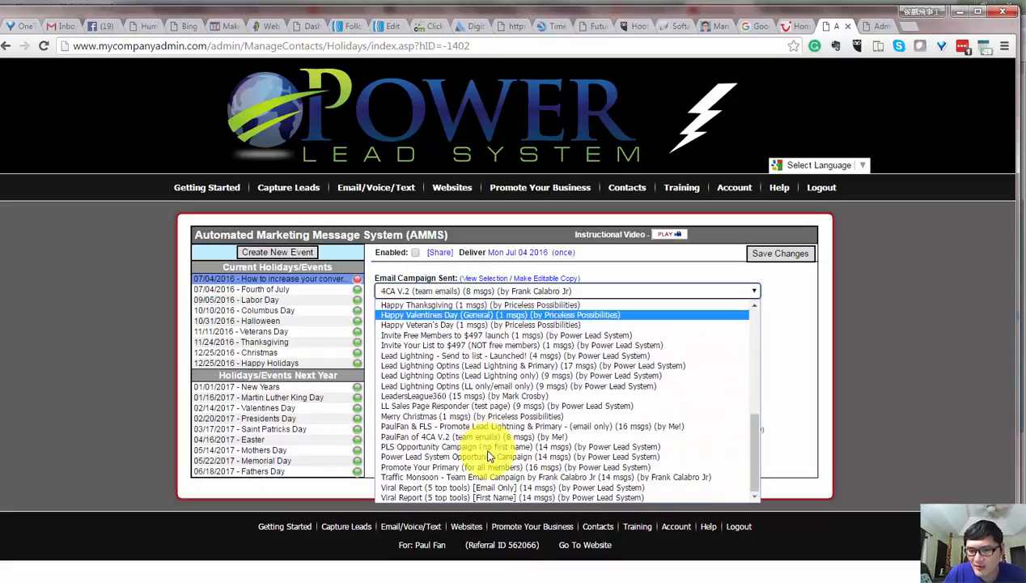
pyautogui.scroll(10, 489, 473)
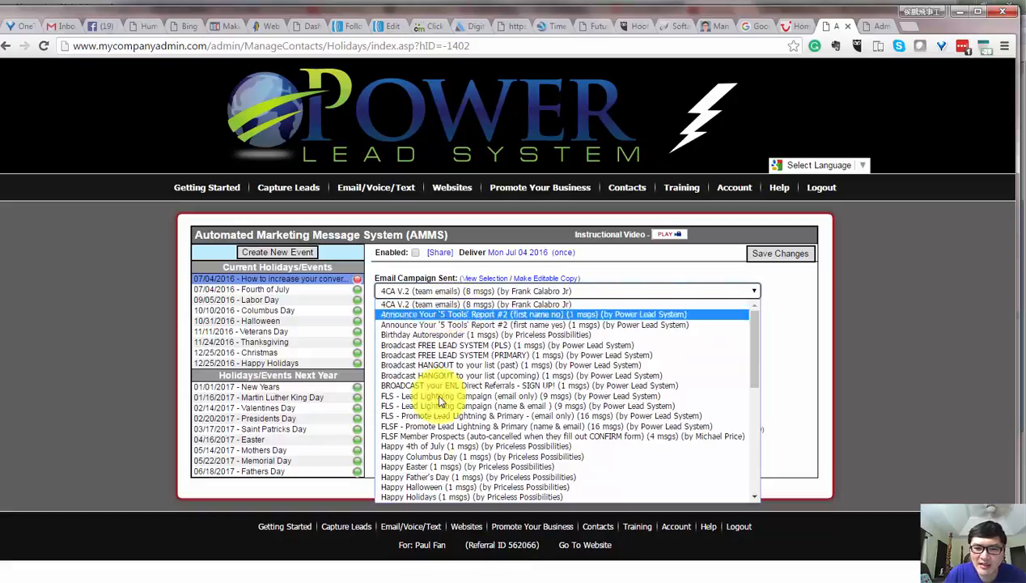
pyautogui.scroll(-8, 453, 429)
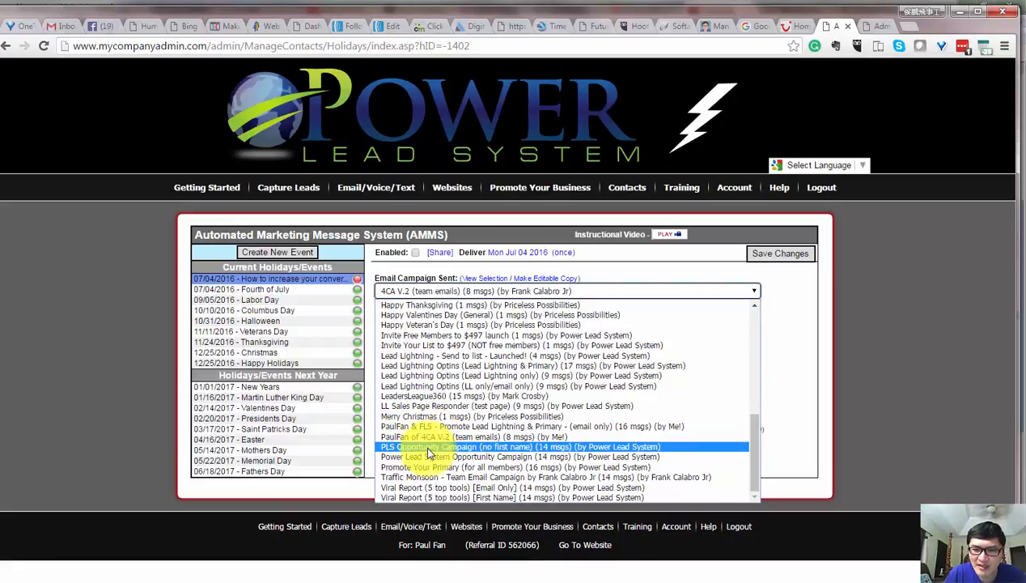
pyautogui.click(475, 449)
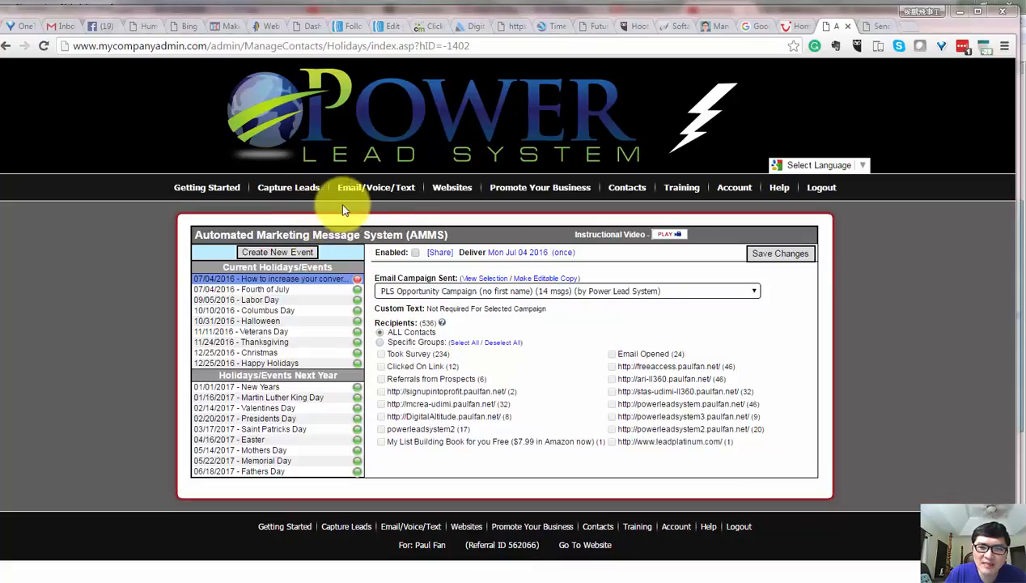
# Step: Create a new email campaign named "Promote DA System"
pyautogui.moveTo(365, 194)
pyautogui.moveTo(348, 209)
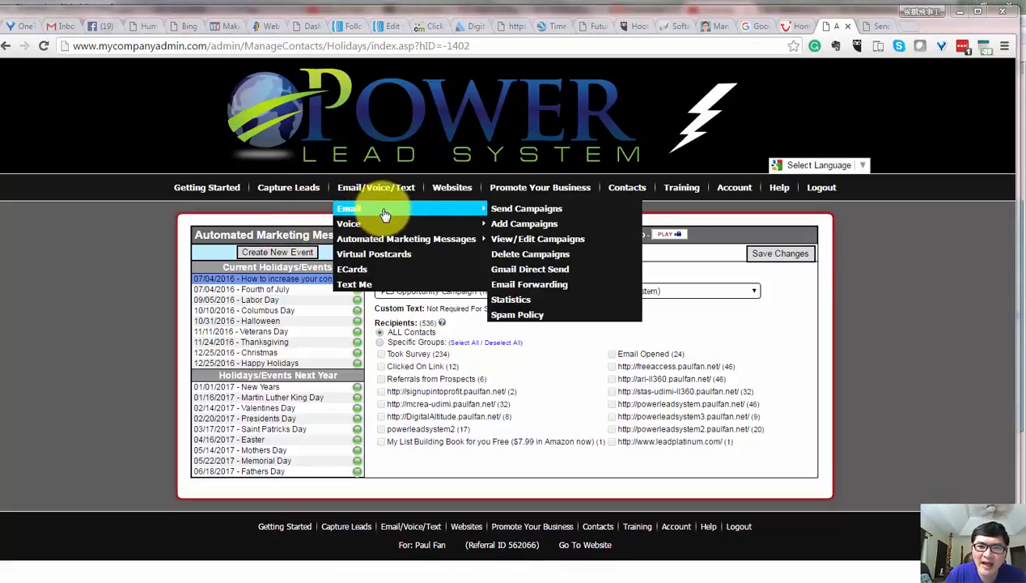
pyautogui.click(532, 227)
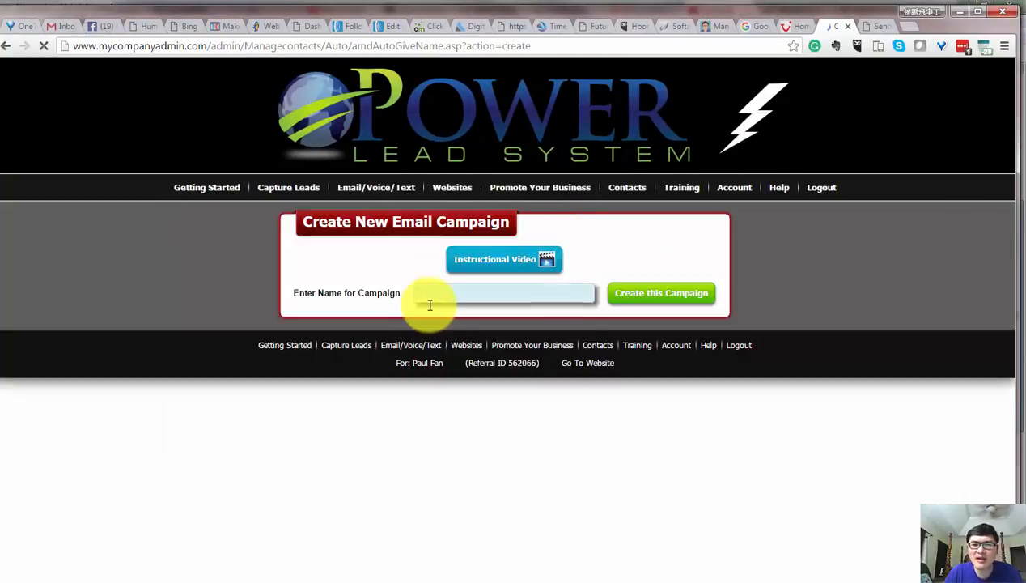
pyautogui.click(450, 294)
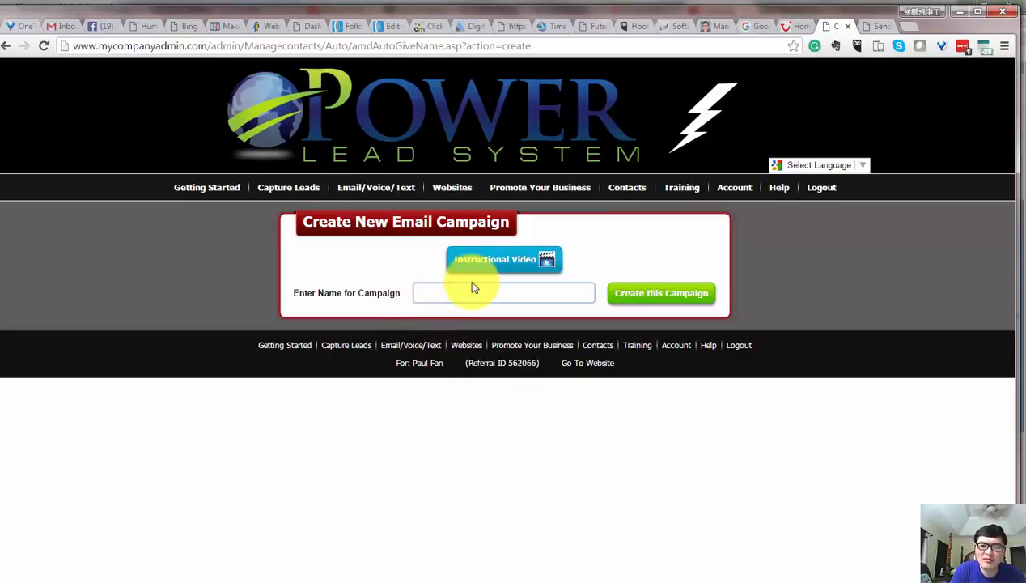
pyautogui.write('Promote DA Sy')
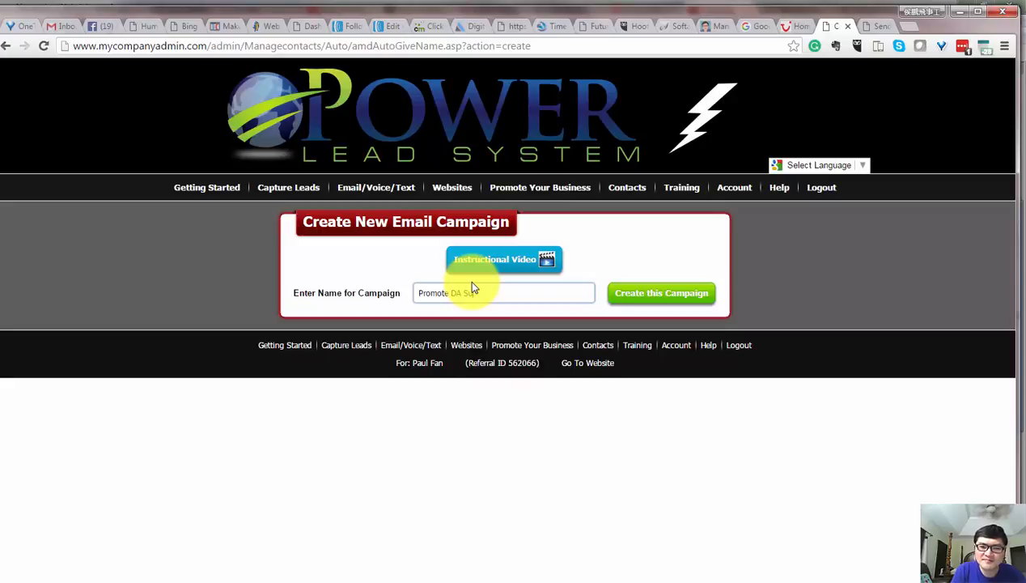
pyautogui.write('stem')
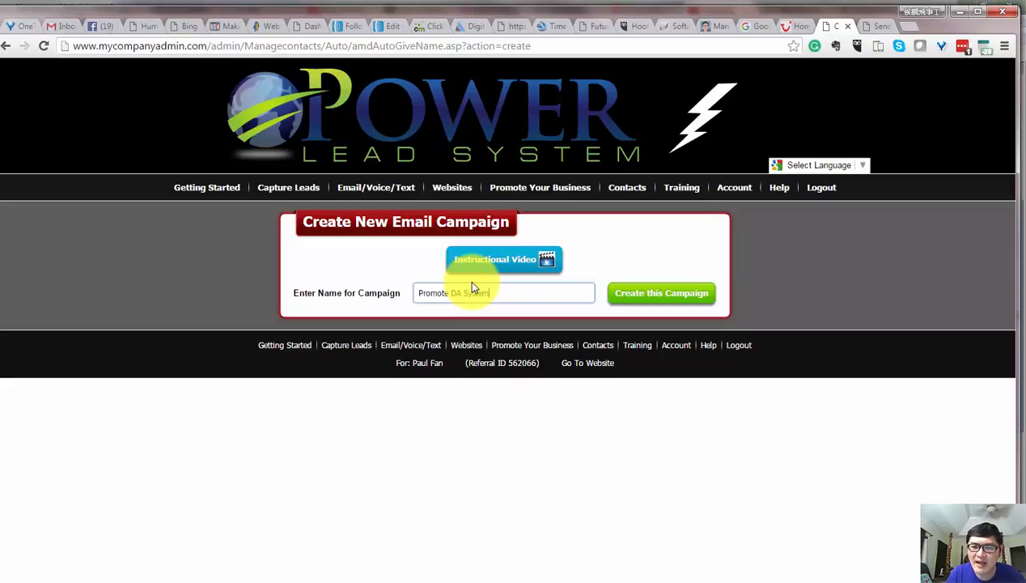
pyautogui.click(641, 294)
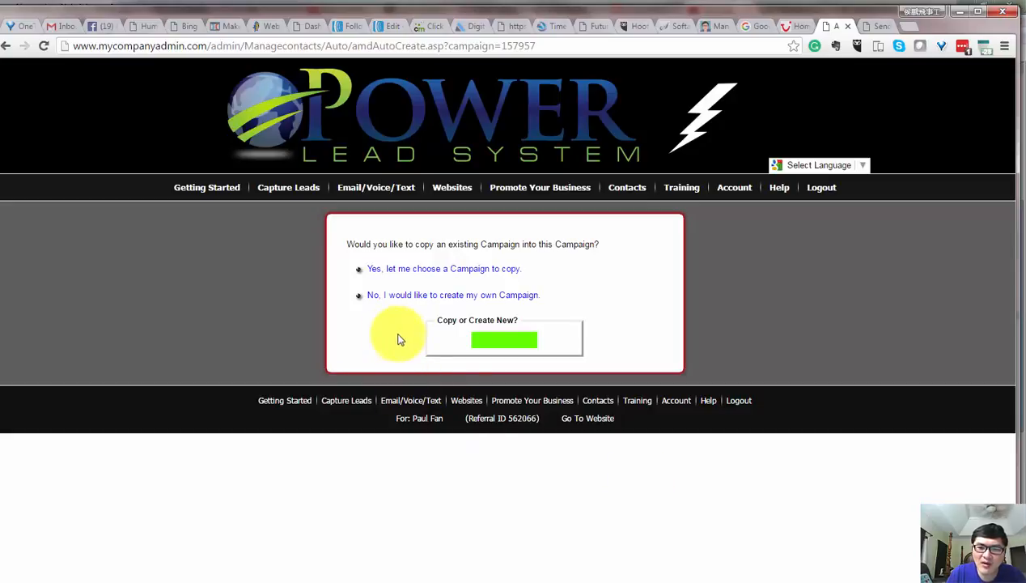
# Step: Choose to copy an existing campaign and select "Announce Your '5 Tools' Report #2 (first name no)" as the source
pyautogui.click(491, 273)
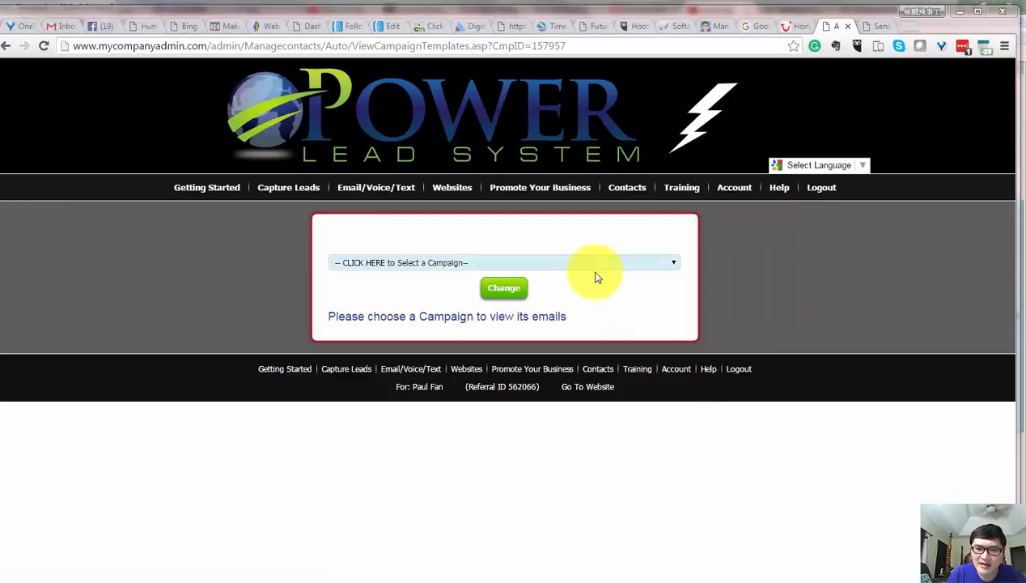
pyautogui.click(597, 262)
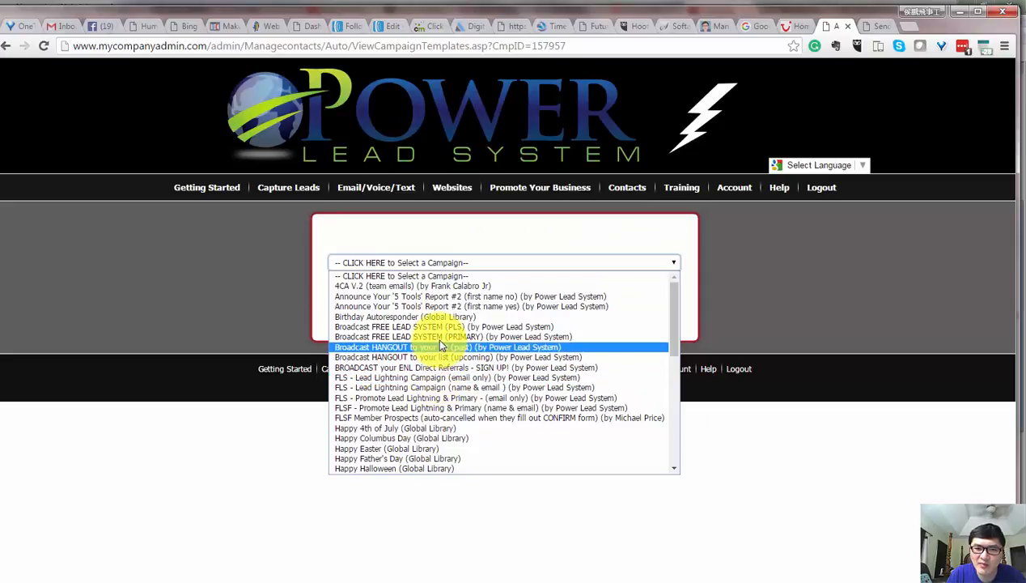
pyautogui.click(455, 298)
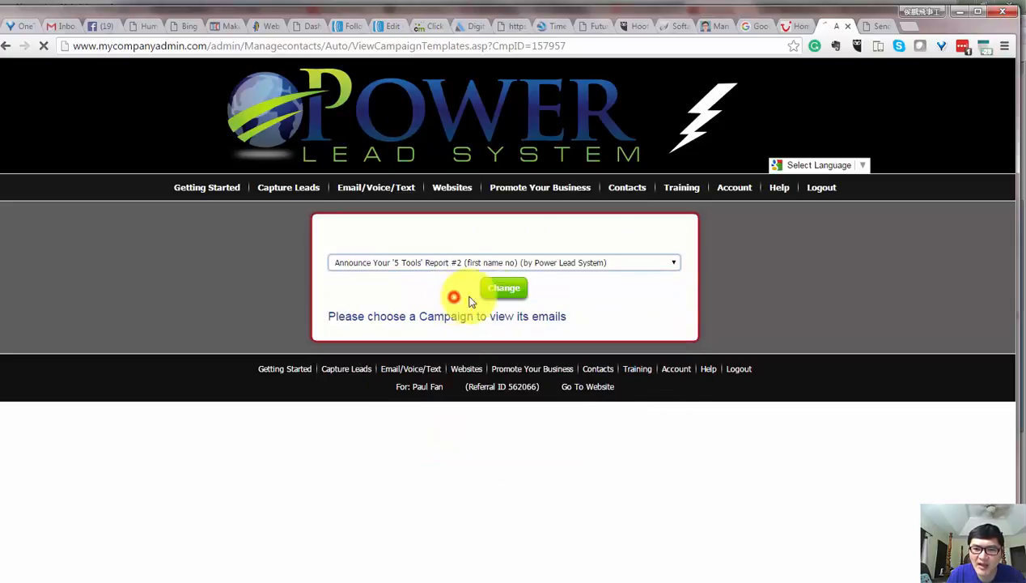
# Step: Load the selected '5 Tools' campaign's emails and add that campaign to Promote DA System
pyautogui.click(506, 289)
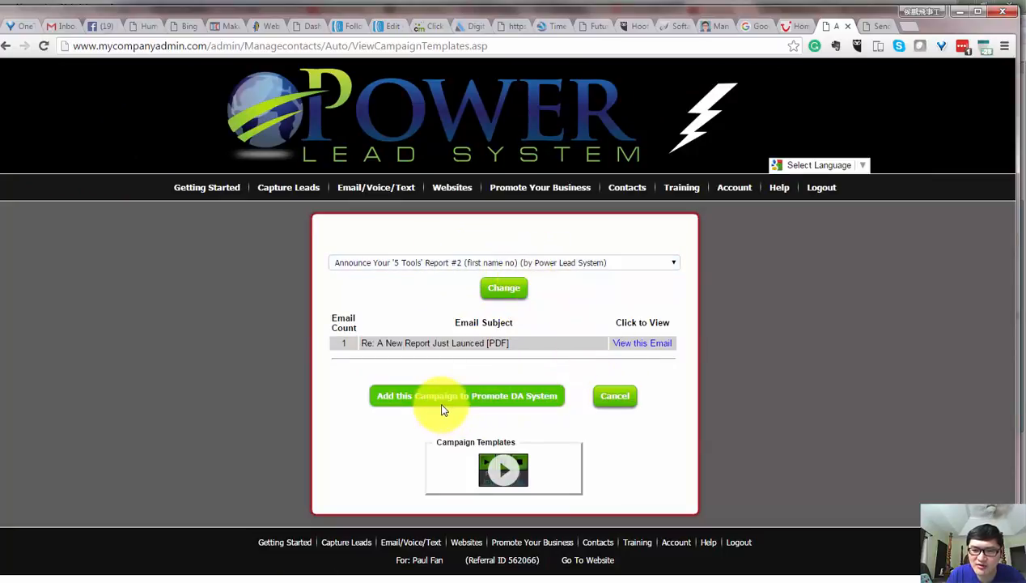
pyautogui.click(496, 400)
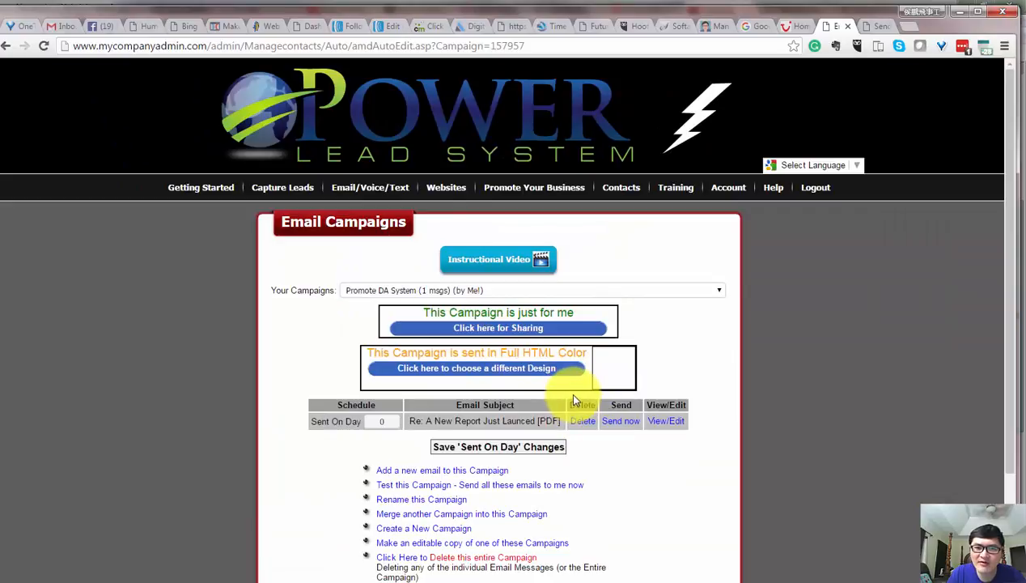
pyautogui.moveTo(394, 188)
pyautogui.moveTo(378, 211)
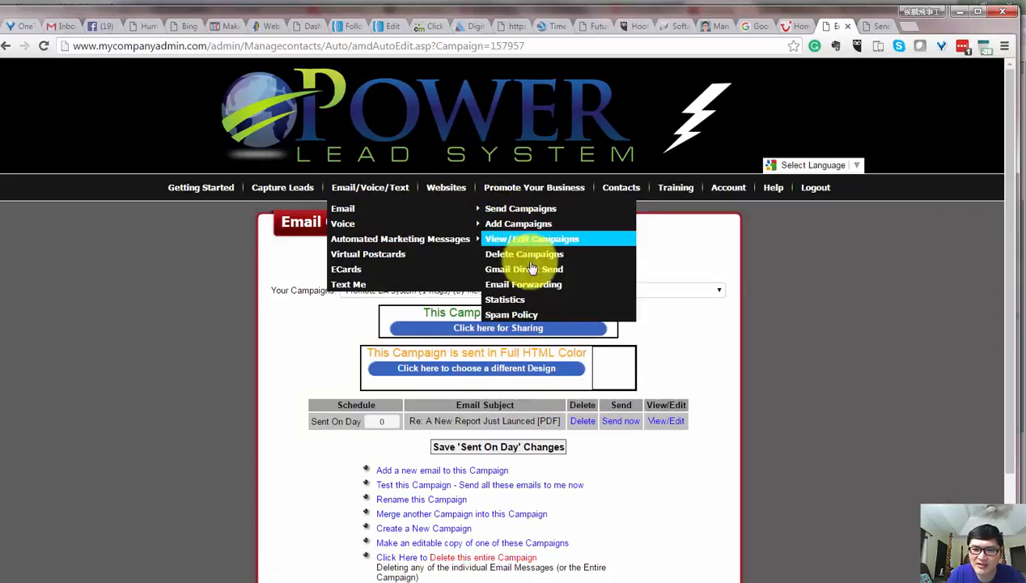
# Step: Open the email "Re: A New Report Just Launced [PDF]" for editing and examine its body text and link placeholders
pyautogui.scroll(-1, 548, 419)
pyautogui.scroll(-2, 548, 420)
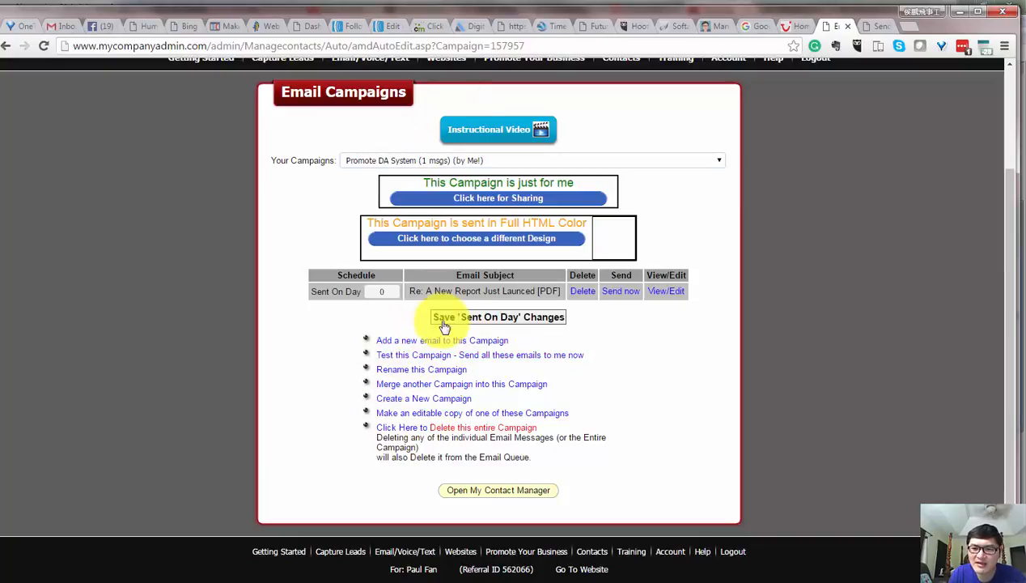
pyautogui.click(665, 291)
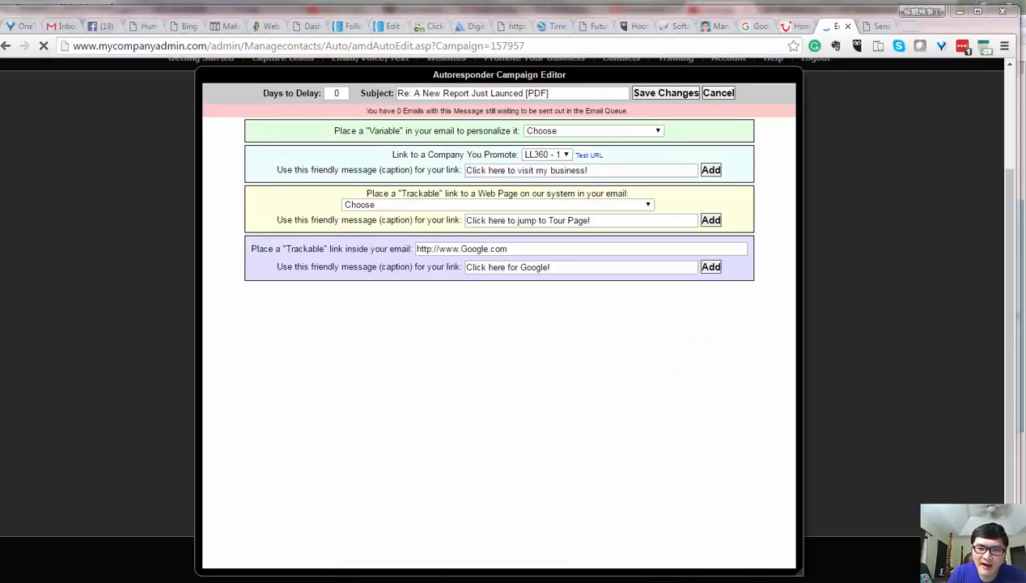
pyautogui.click(578, 434)
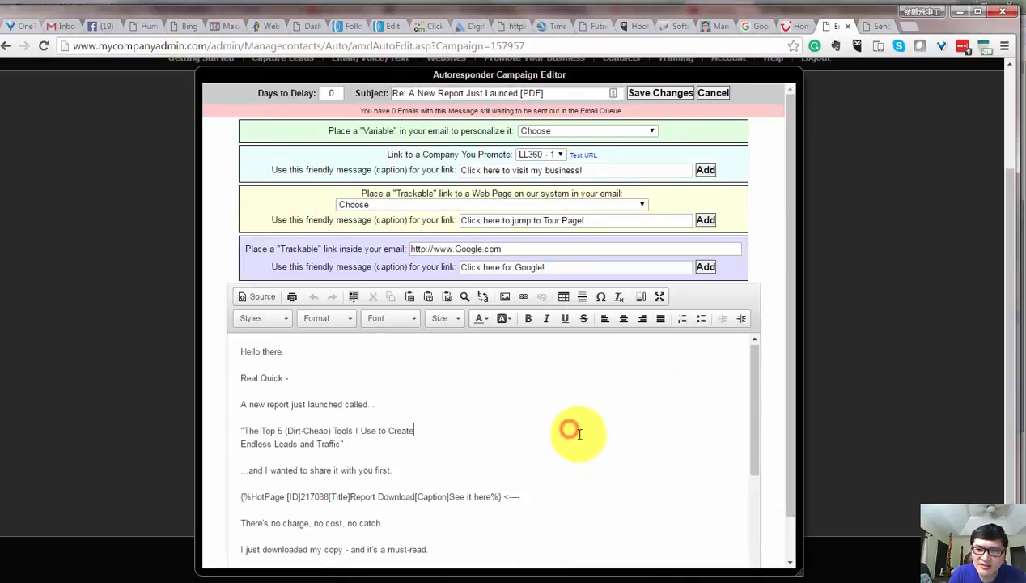
pyautogui.scroll(-5, 578, 434)
pyautogui.scroll(5, 582, 434)
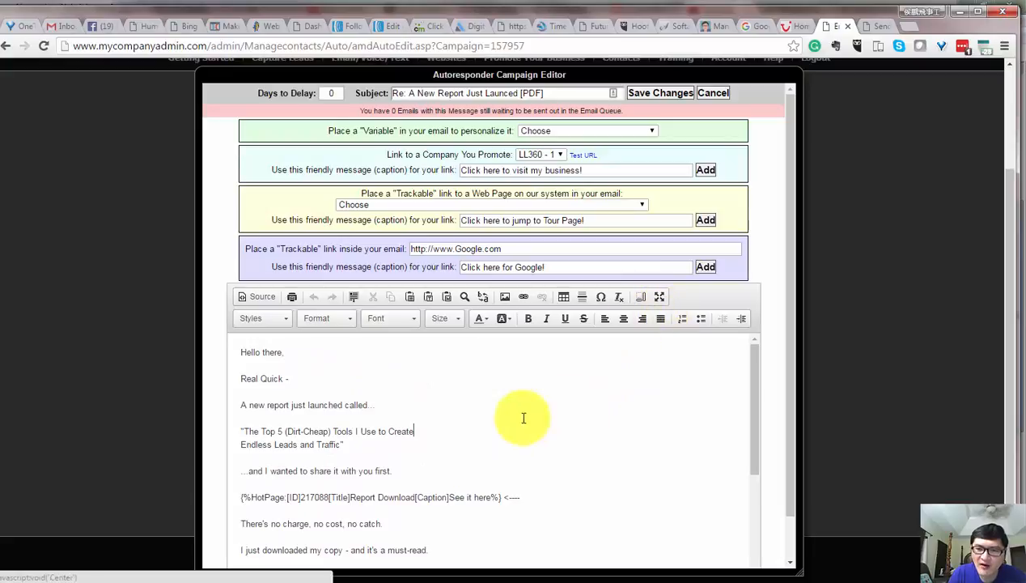
pyautogui.scroll(2, 571, 364)
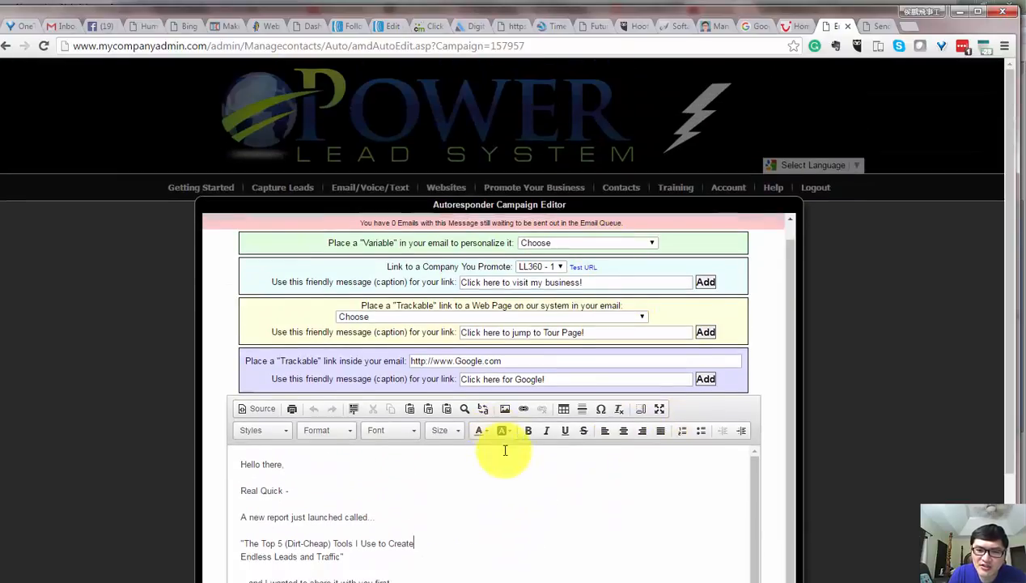
pyautogui.scroll(-4, 505, 450)
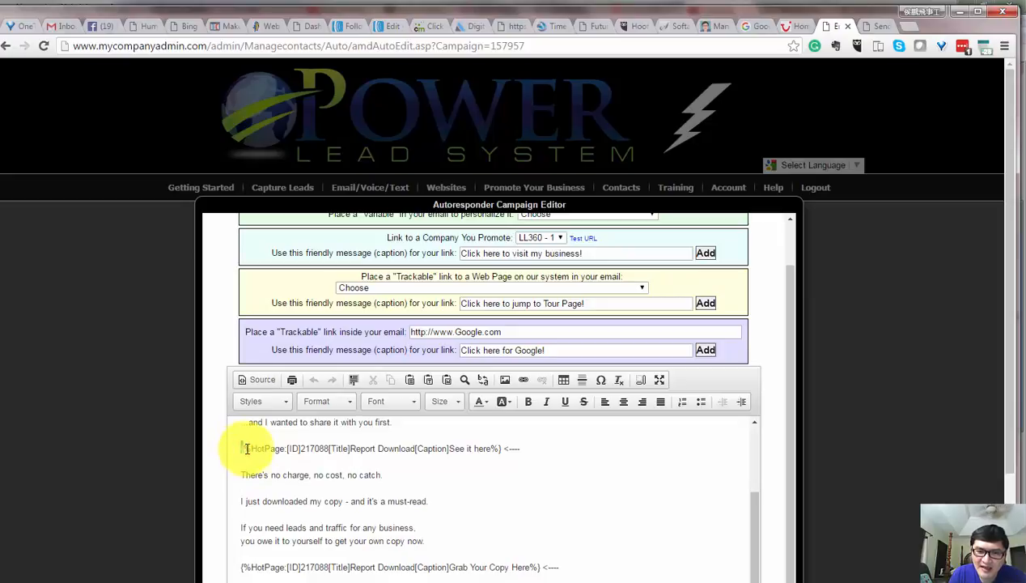
pyautogui.moveTo(248, 448); pyautogui.dragTo(285, 448)
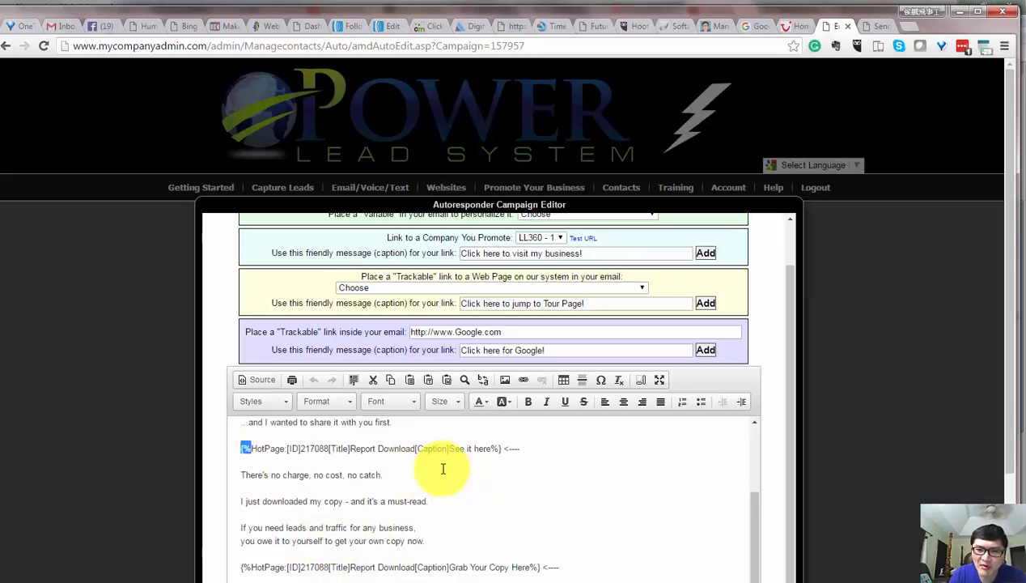
pyautogui.scroll(1, 466, 467)
pyautogui.scroll(1, 466, 467)
pyautogui.scroll(3, 465, 465)
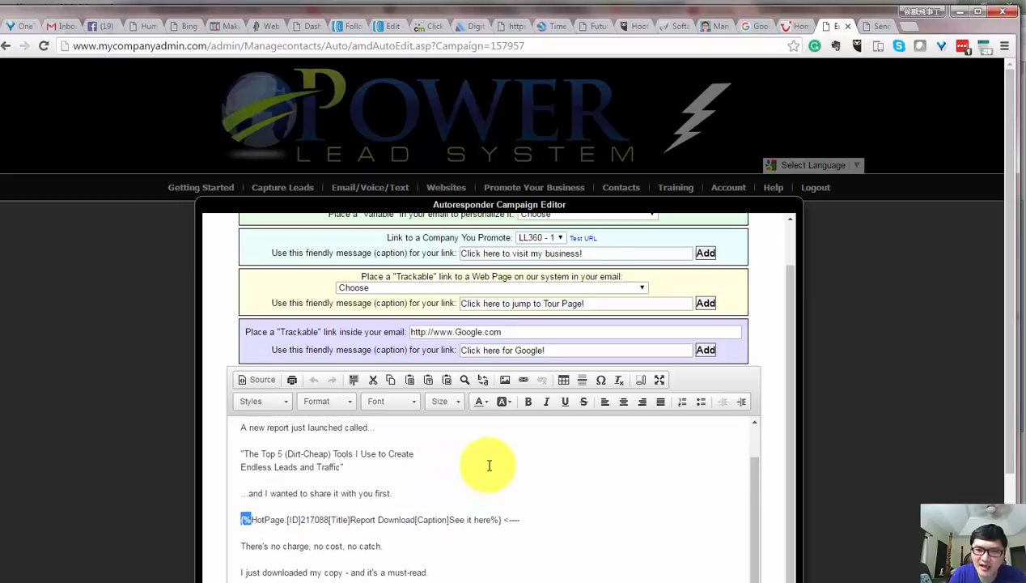
pyautogui.scroll(2, 541, 337)
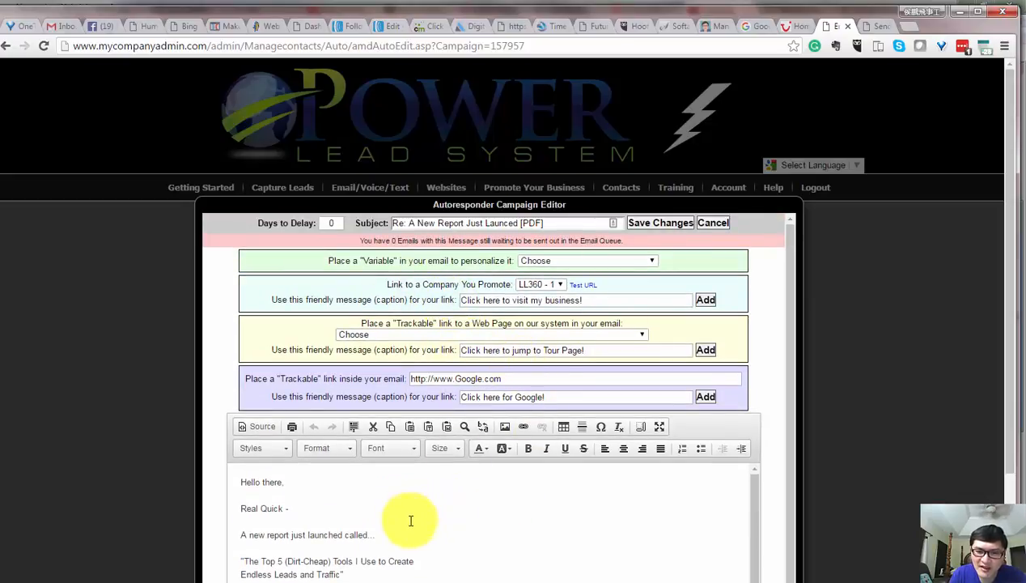
pyautogui.scroll(-2, 380, 550)
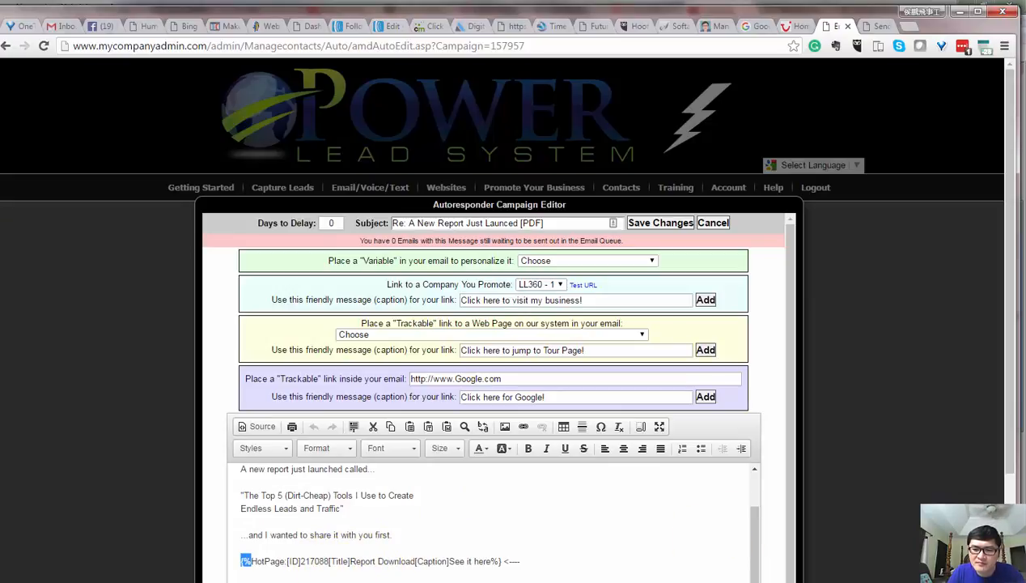
pyautogui.scroll(1, 581, 559)
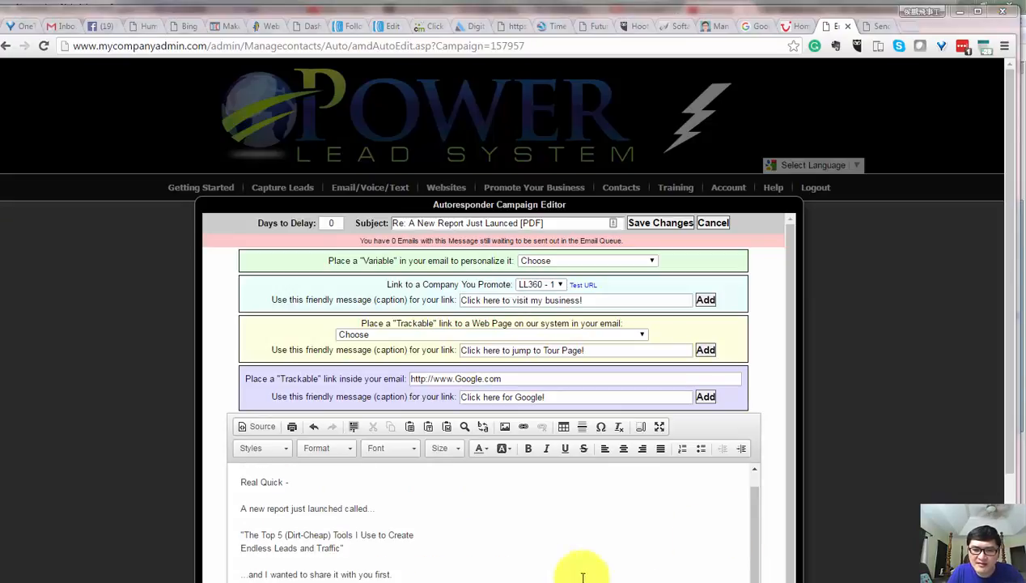
pyautogui.click(303, 489)
pyautogui.press('Return')
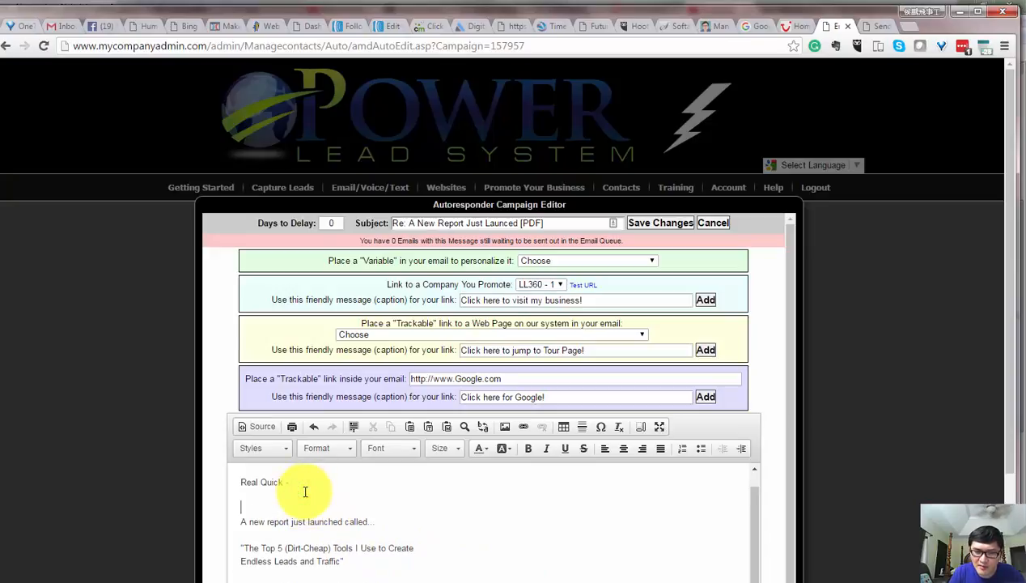
pyautogui.press('Return')
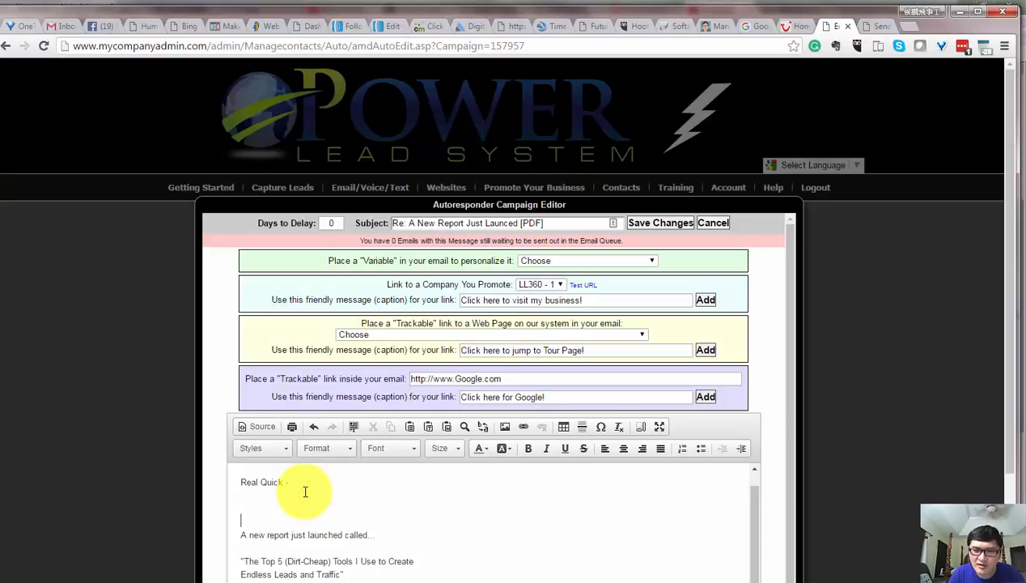
pyautogui.moveTo(521, 378); pyautogui.dragTo(339, 380)
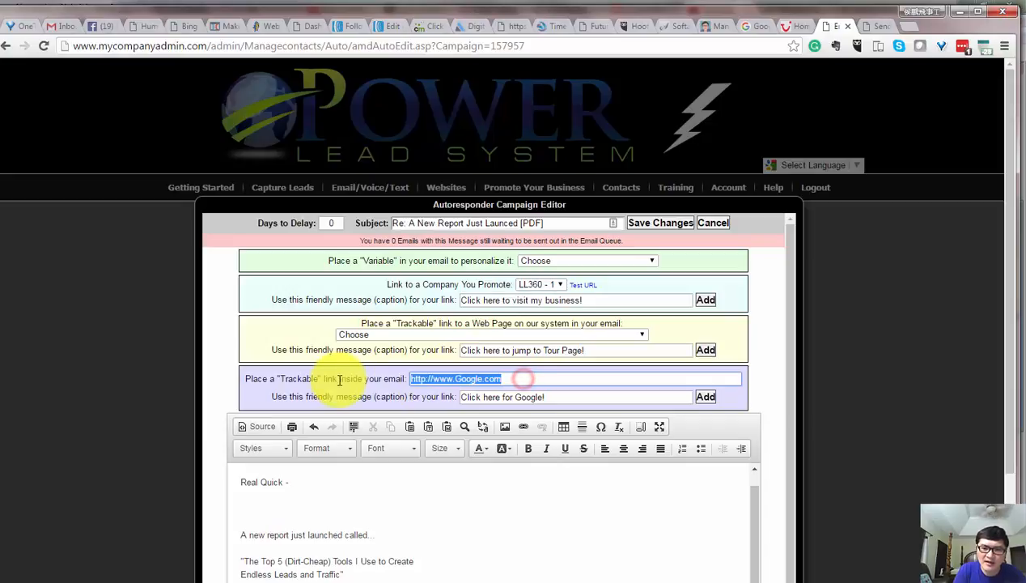
pyautogui.write('ht')
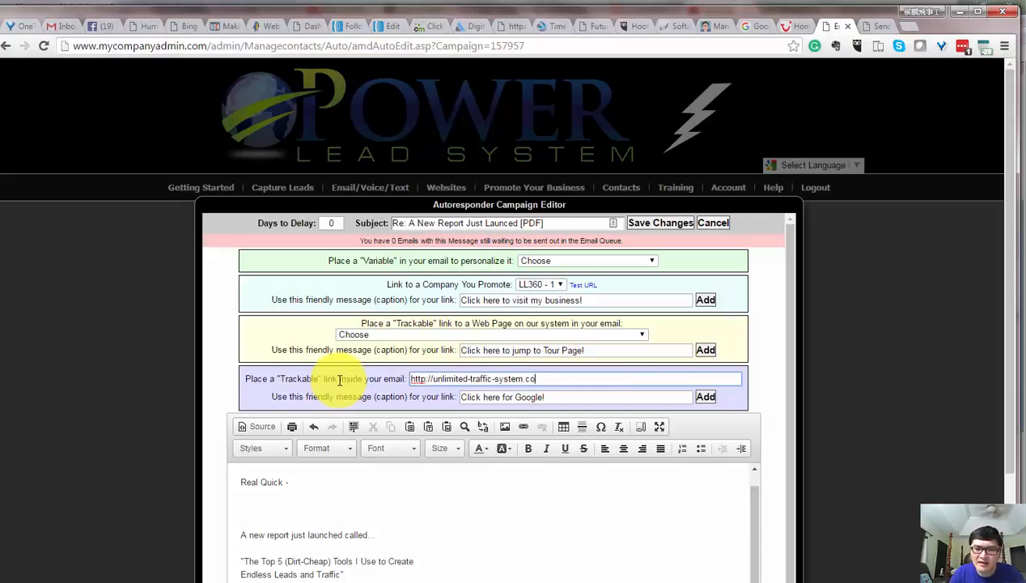
pyautogui.doubleClick(528, 397)
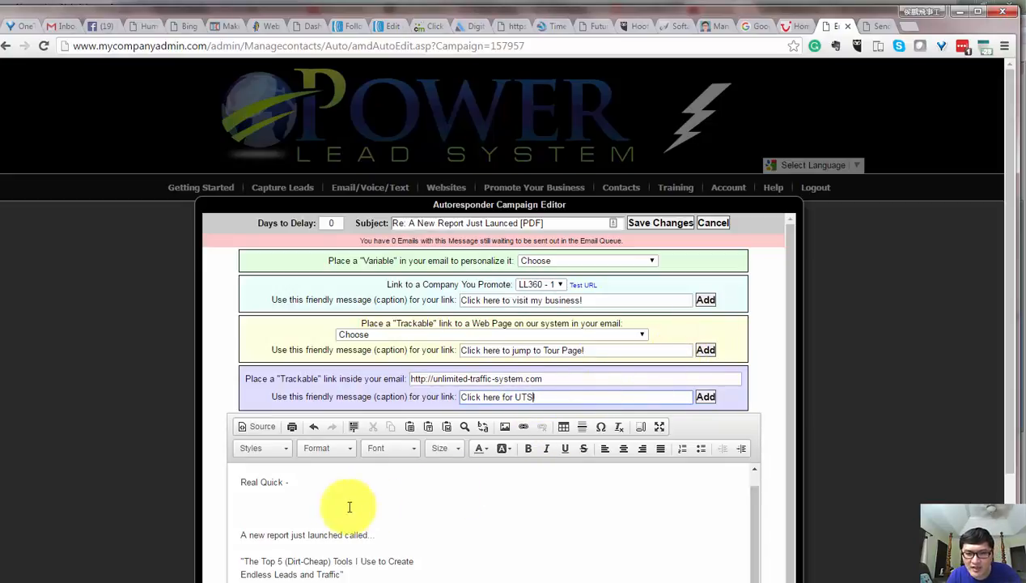
pyautogui.click(295, 508)
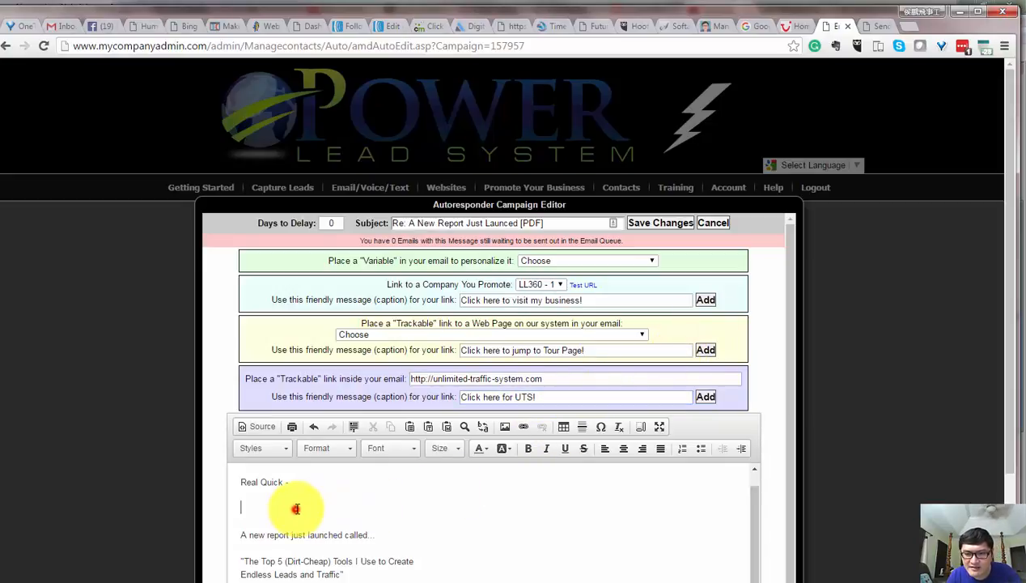
pyautogui.click(704, 395)
pyautogui.click(577, 508)
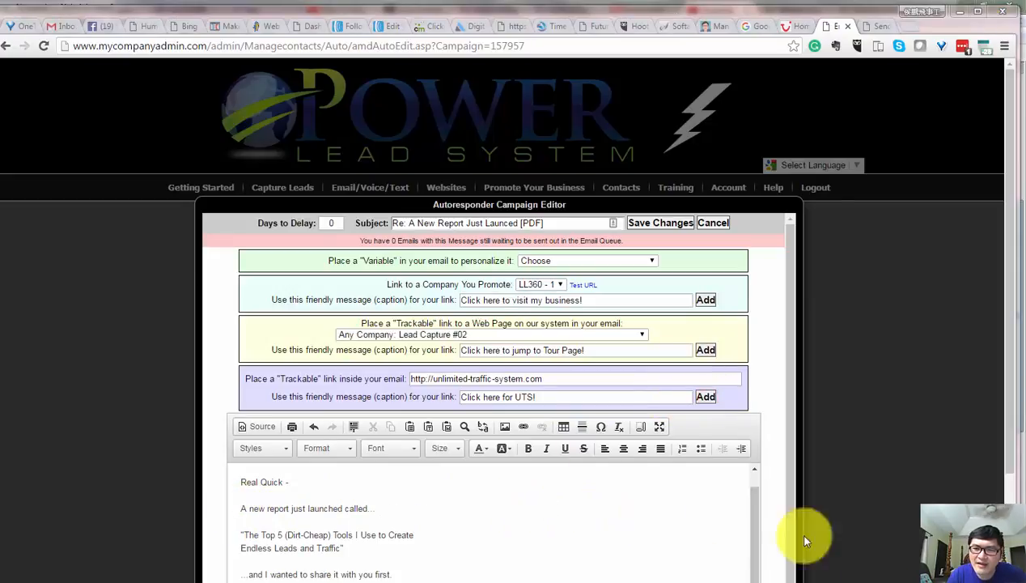
# Step: Save the email and open the page for sending email campaigns to contacts
pyautogui.click(662, 227)
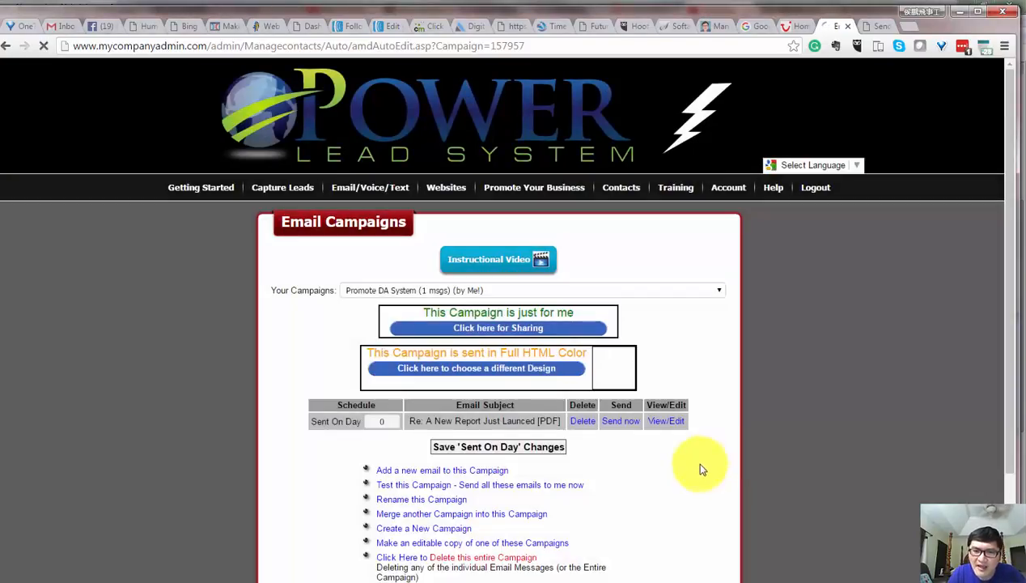
pyautogui.click(699, 467)
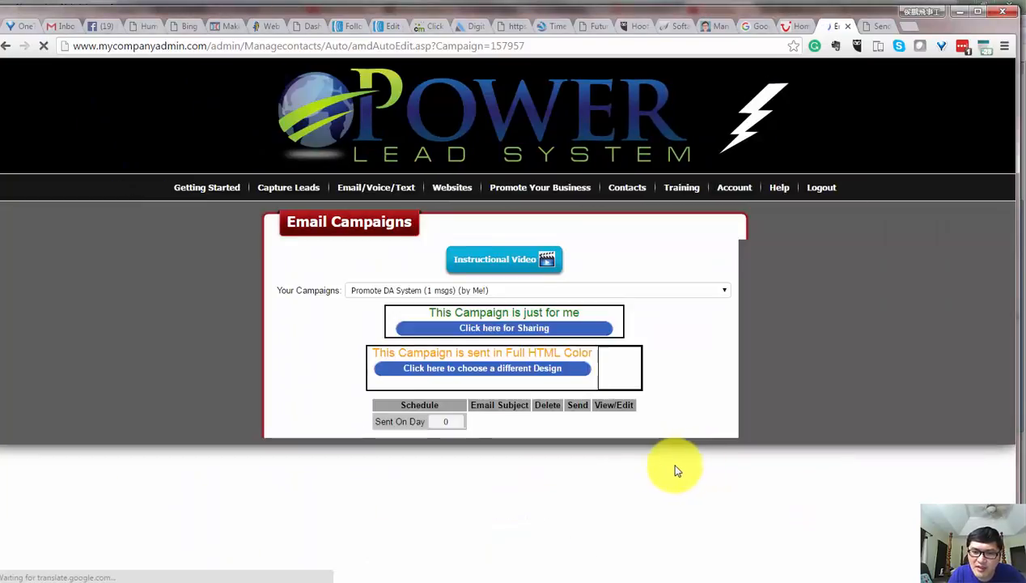
pyautogui.scroll(-3, 682, 482)
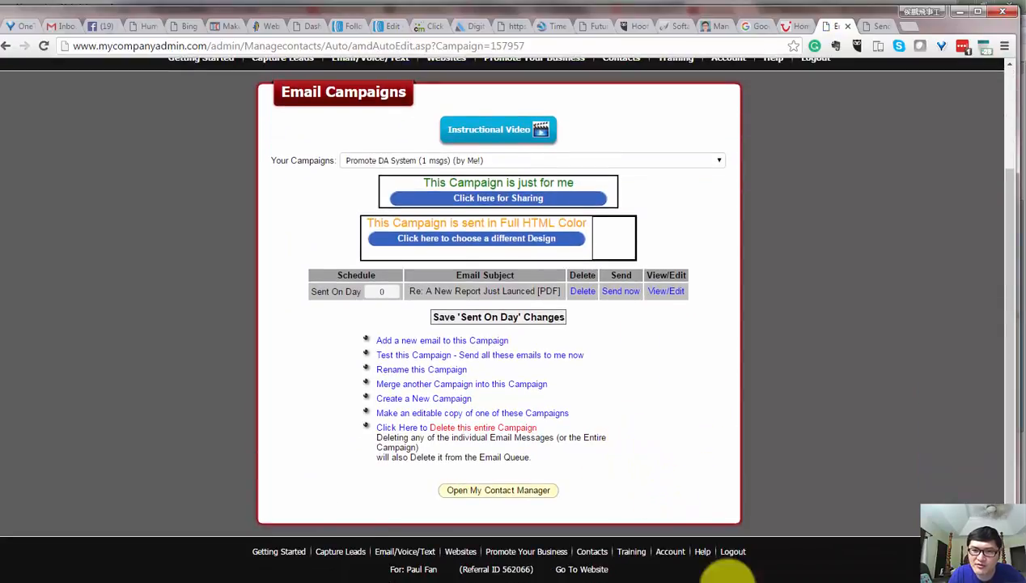
pyautogui.click(620, 290)
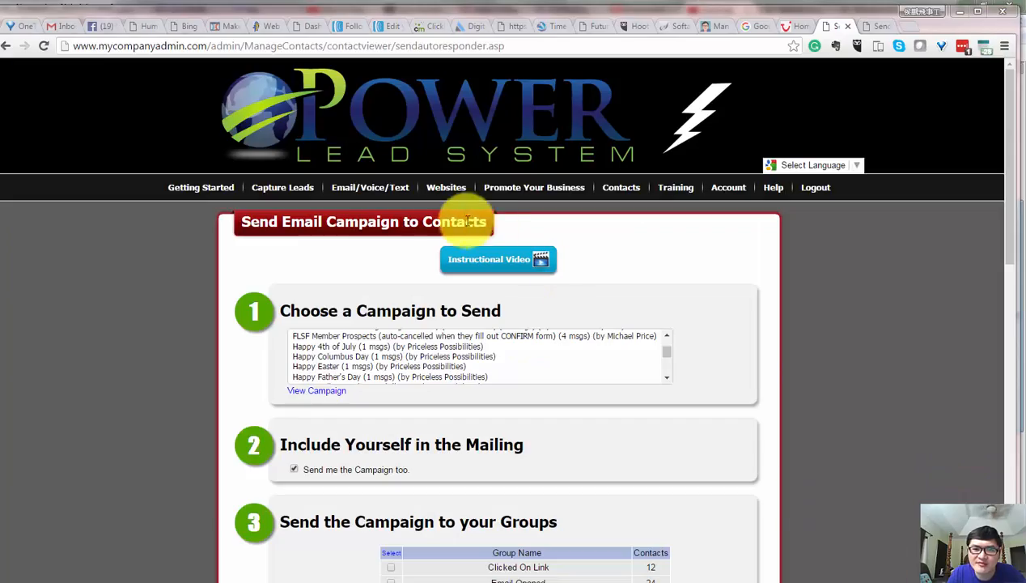
pyautogui.moveTo(343, 208)
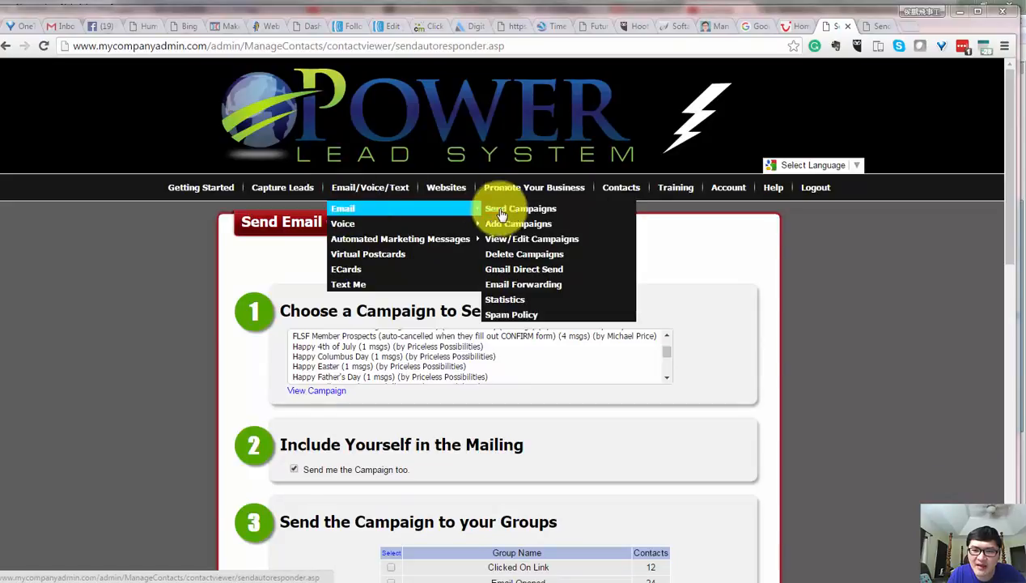
pyautogui.click(522, 211)
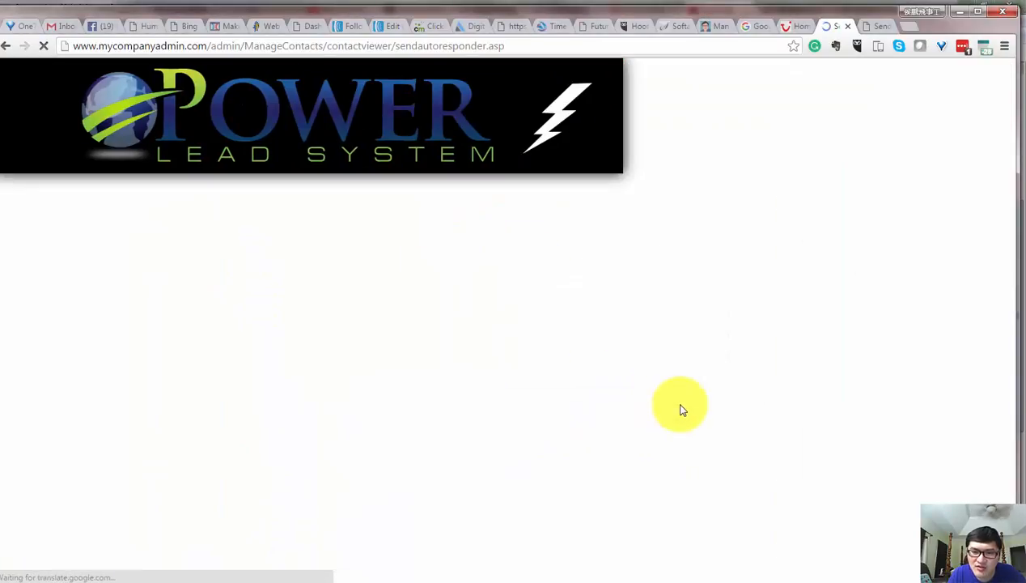
# Step: Try choosing the Announce Your '5 Tools' Report #2 (first name no) campaign with the ari-ll360 and freeaccess groups as recipients
pyautogui.scroll(-2, 675, 405)
pyautogui.scroll(-4, 680, 413)
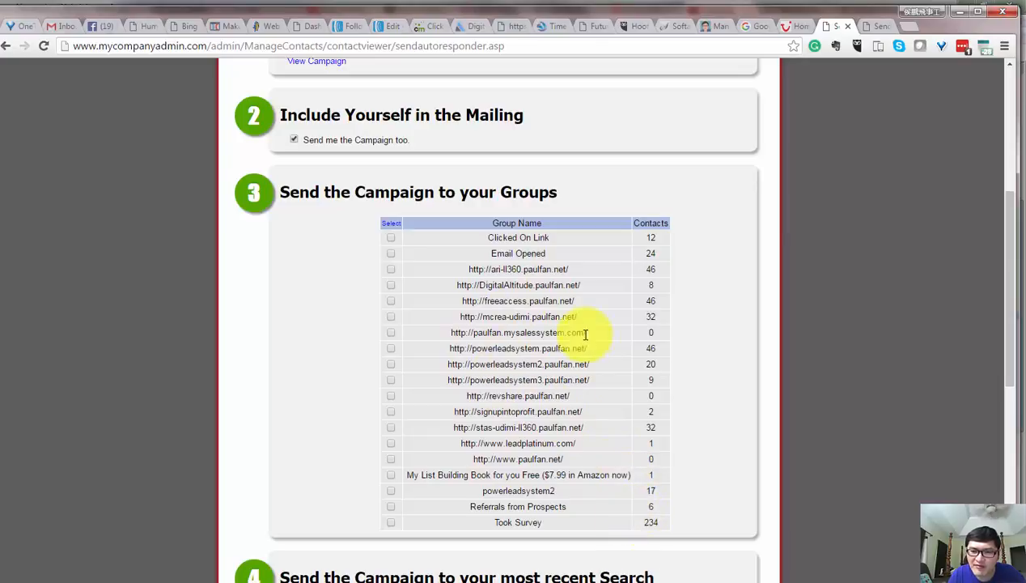
pyautogui.scroll(1, 558, 317)
pyautogui.scroll(2, 567, 322)
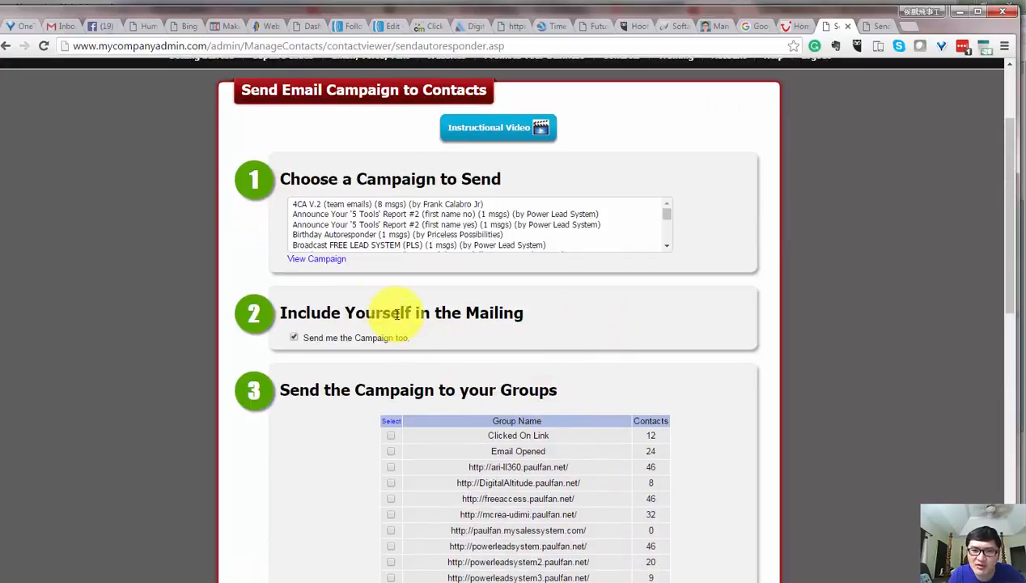
pyautogui.click(422, 215)
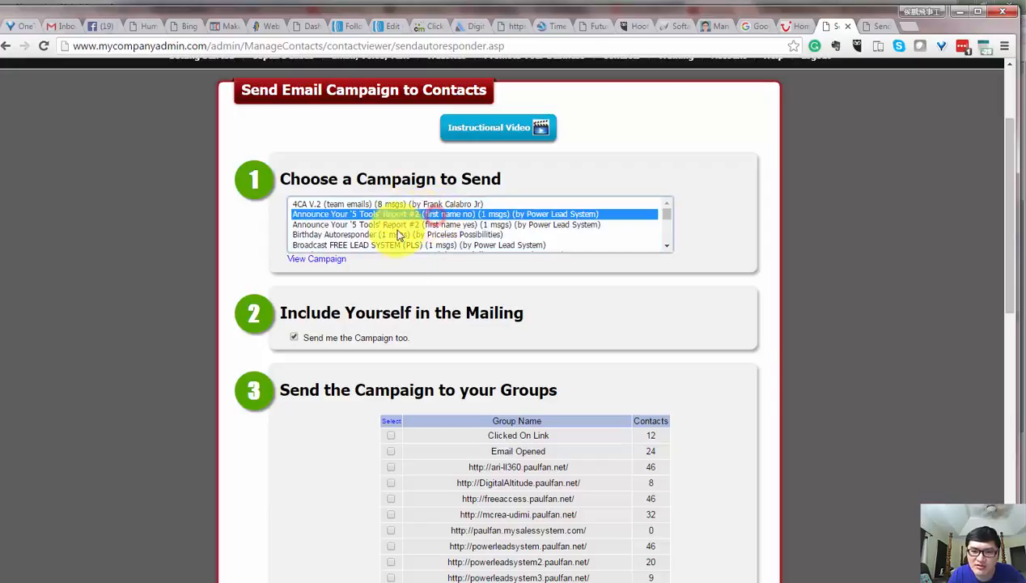
pyautogui.click(391, 467)
pyautogui.click(391, 498)
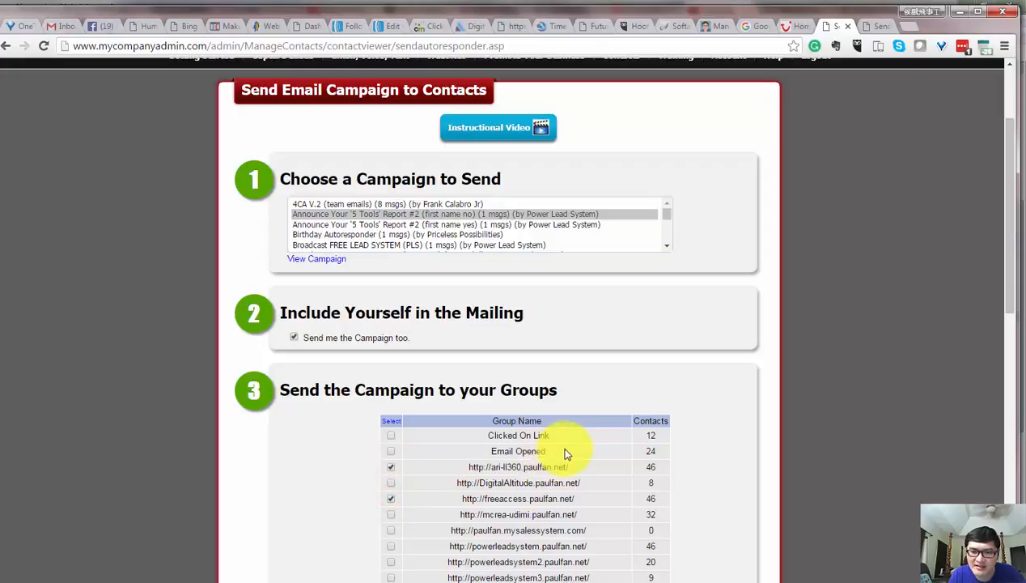
pyautogui.scroll(-3, 549, 555)
pyautogui.scroll(-2, 515, 559)
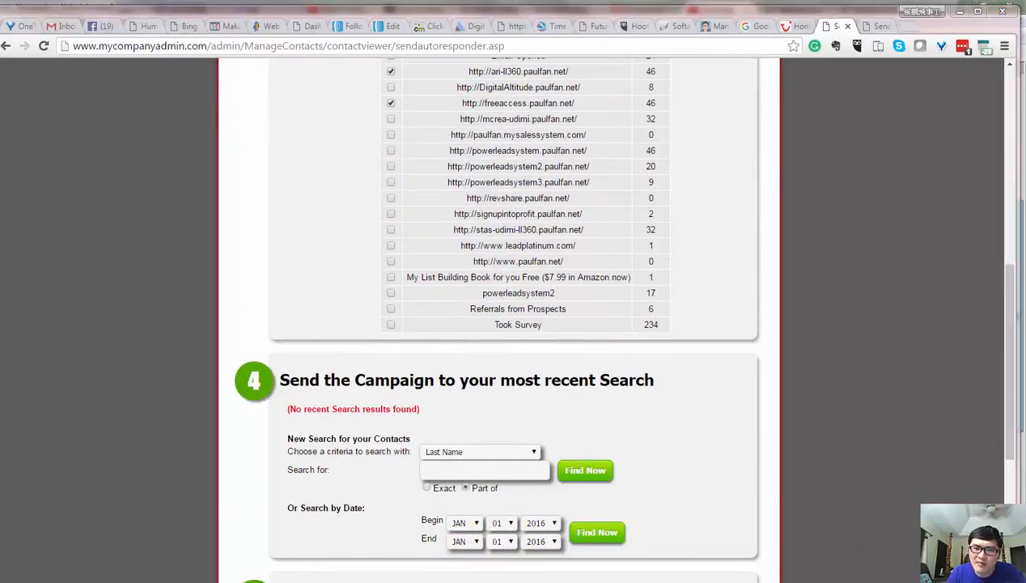
# Step: Open the Gmail Direct Send settings for sending emails through a personal mail account
pyautogui.scroll(7, 538, 436)
pyautogui.moveTo(364, 192)
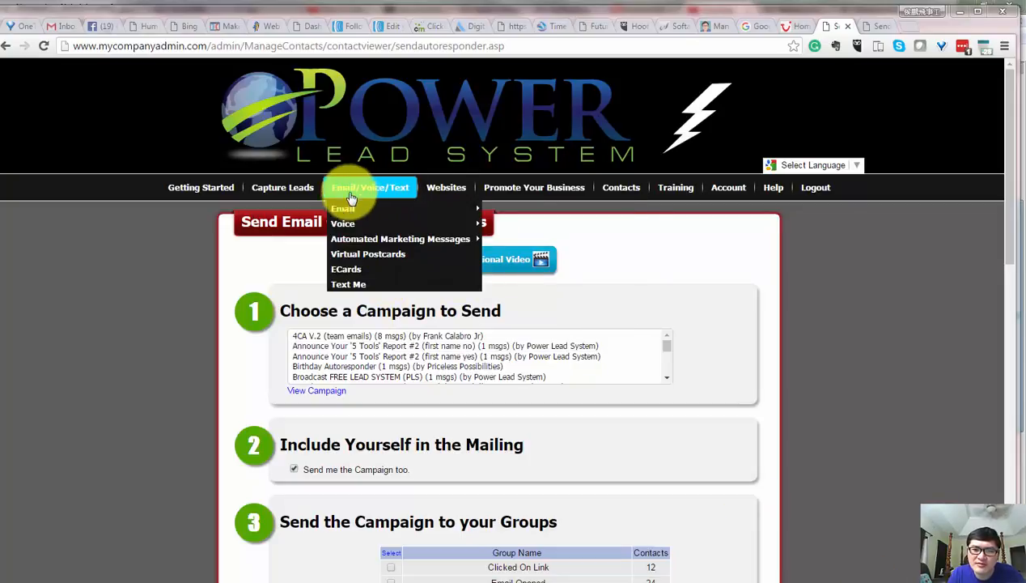
pyautogui.moveTo(449, 217)
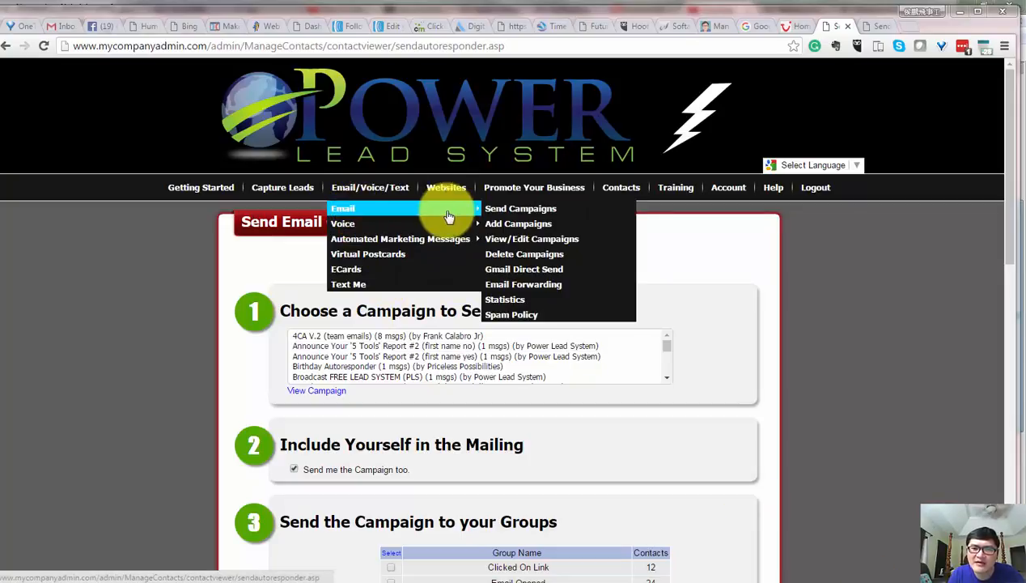
pyautogui.click(503, 274)
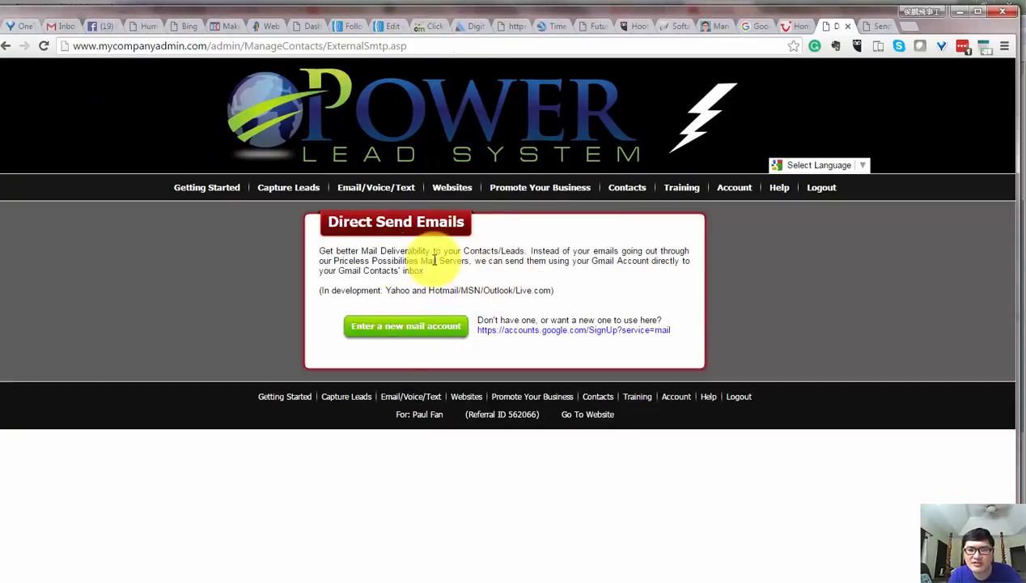
# Step: Read the Direct Send Emails explanation, highlighting the mention of Priceless Possibilities mail servers
pyautogui.click(335, 261)
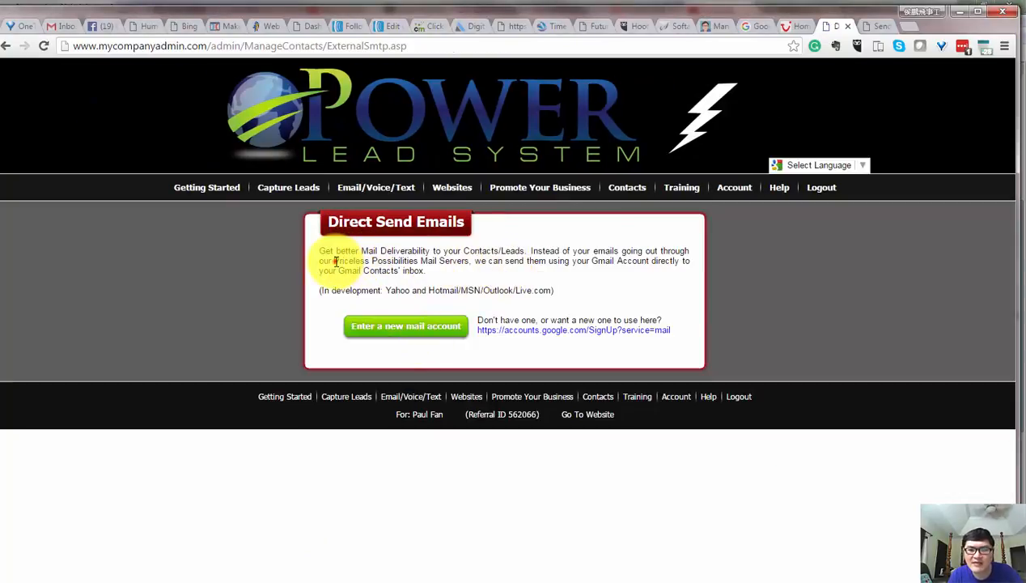
pyautogui.moveTo(335, 261); pyautogui.dragTo(416, 260)
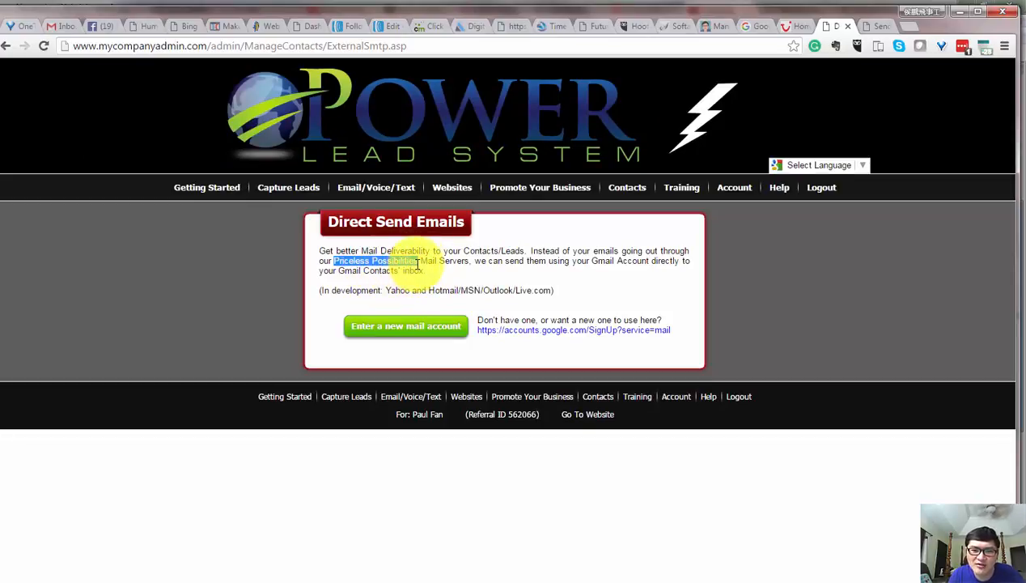
pyautogui.click(420, 261)
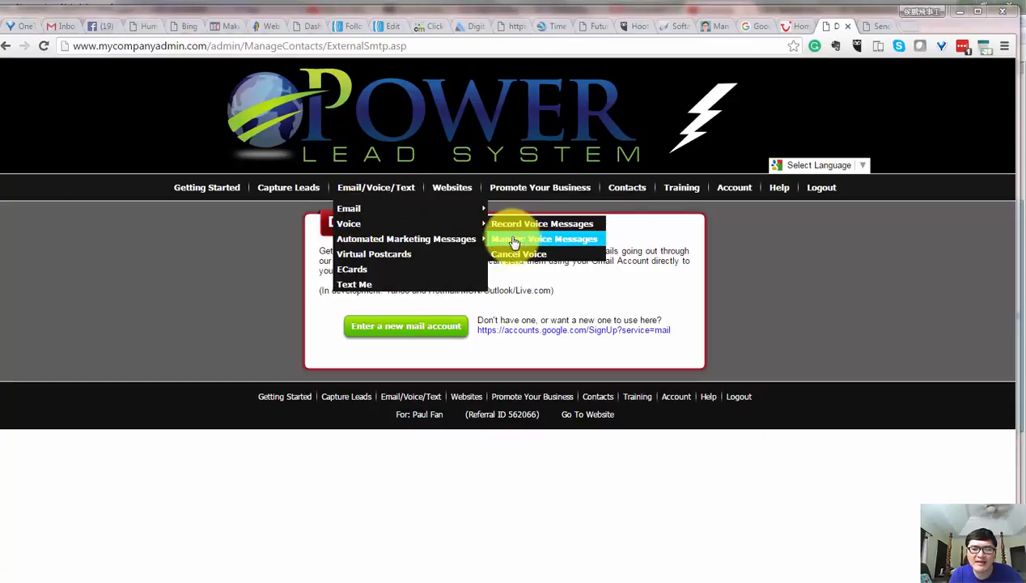
# Step: Open the email campaign statistics page and look over the voice message options
pyautogui.moveTo(420, 239)
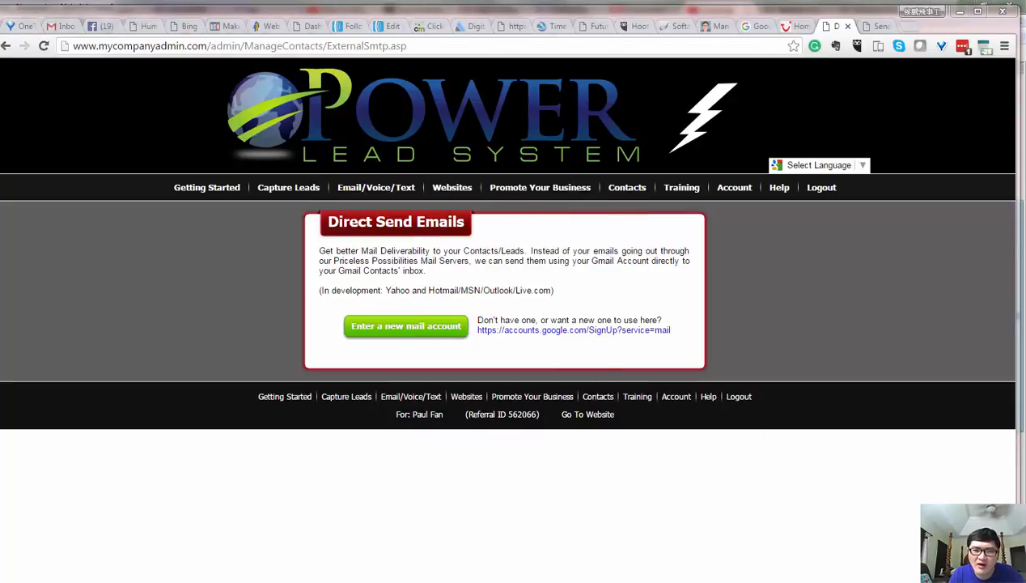
pyautogui.moveTo(421, 208)
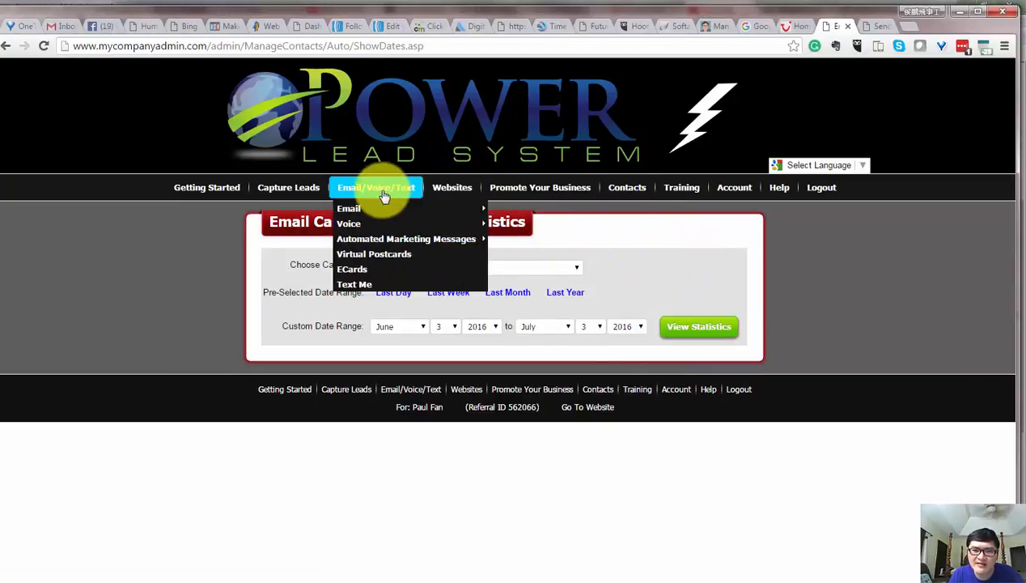
pyautogui.moveTo(371, 219)
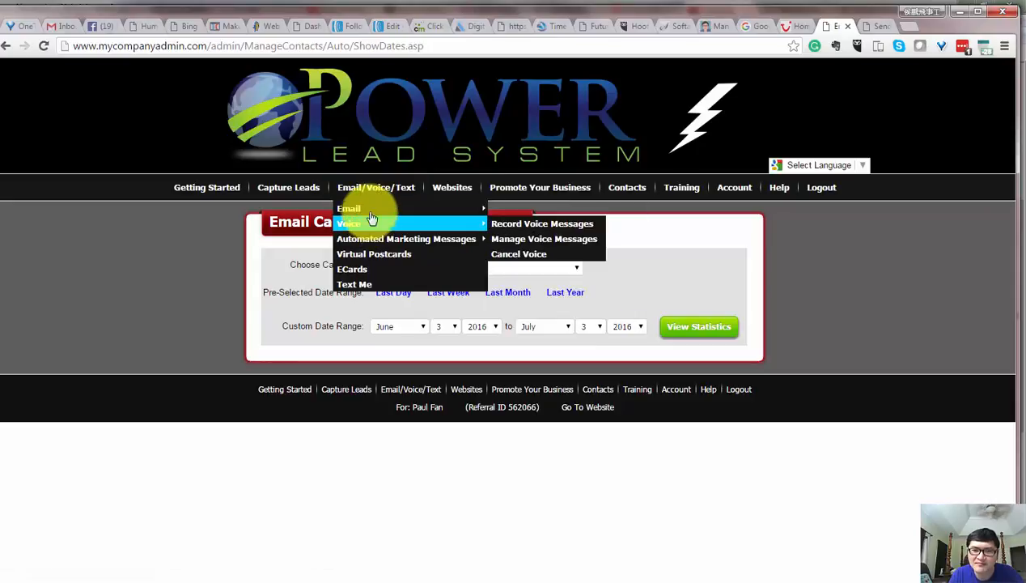